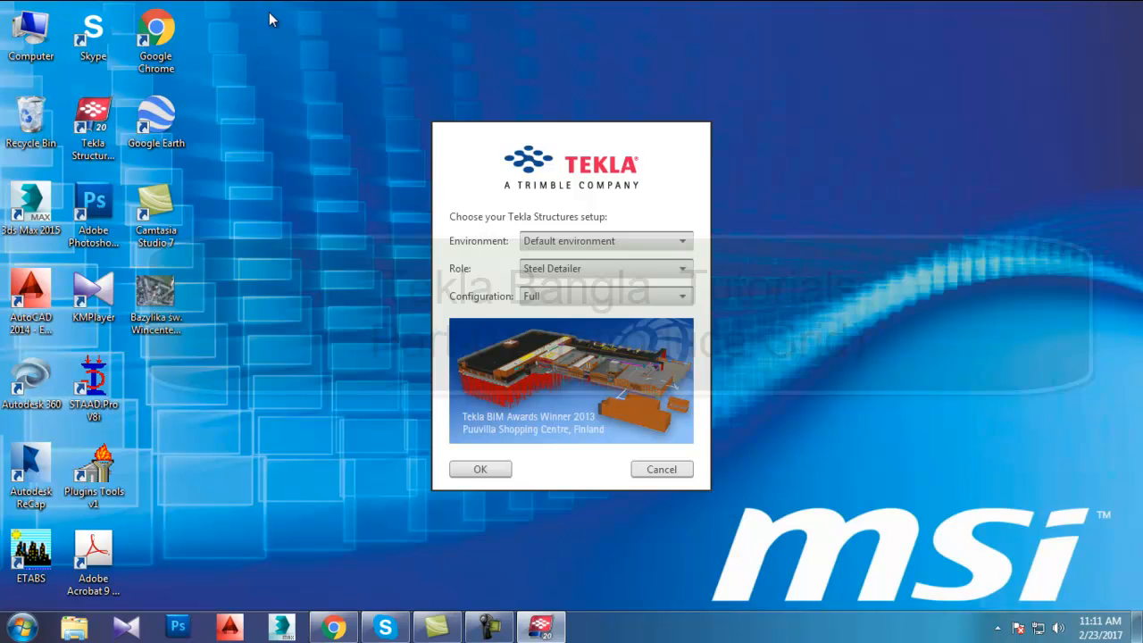
- Start with the Default environment, Steel Detailer role and Full configuration, and begin a new model
drag(511, 170, 468, 127)
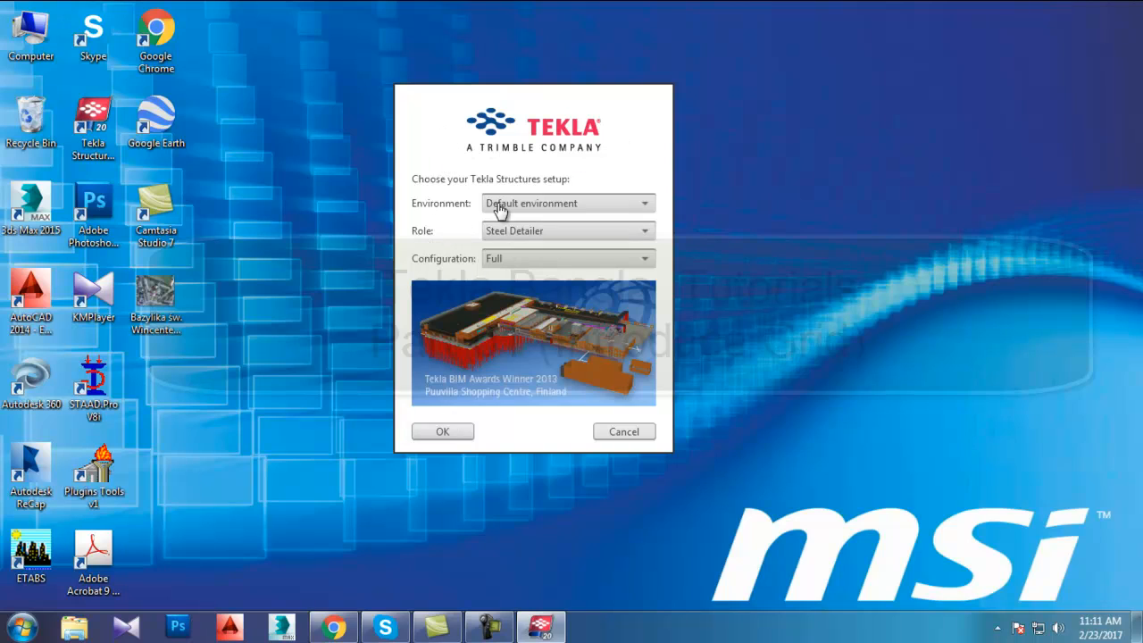
click(442, 431)
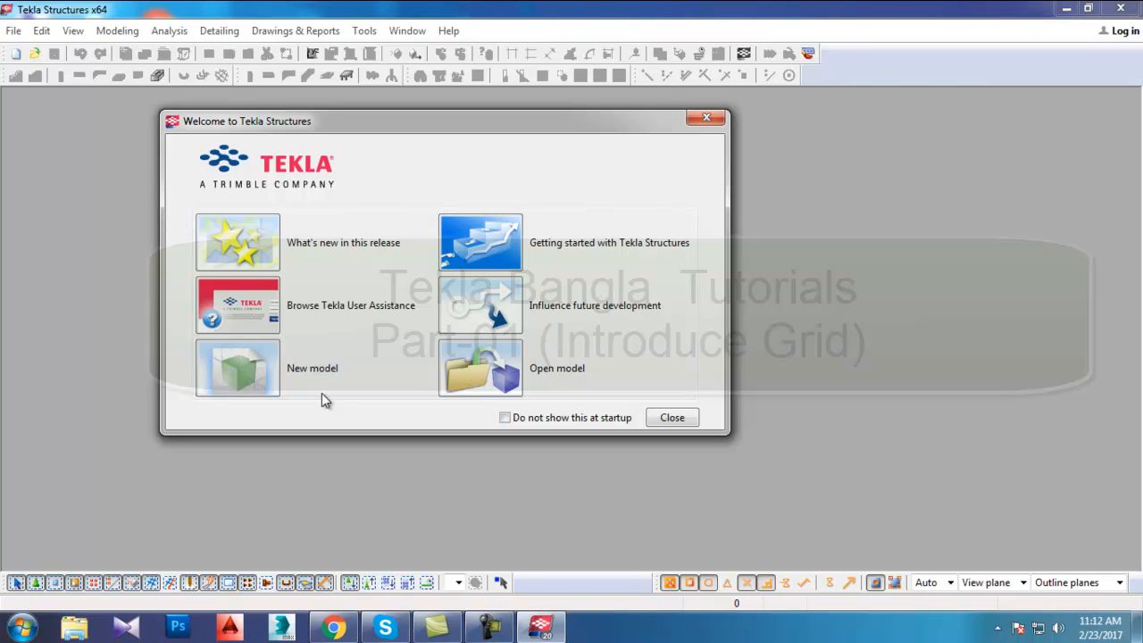
click(257, 376)
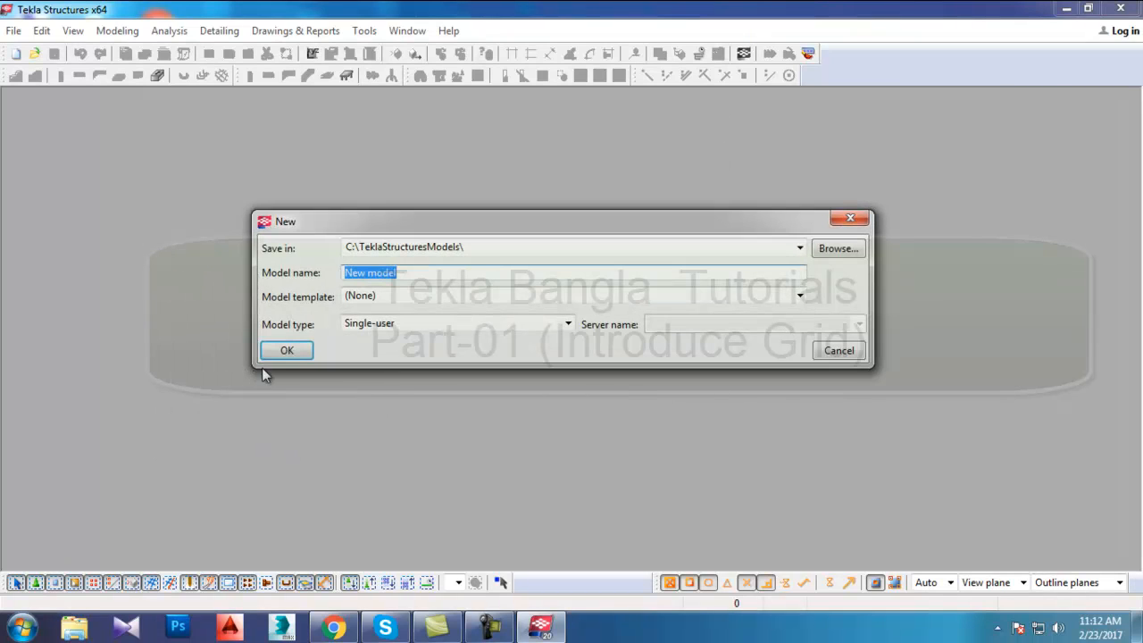
- Name the new single-user model Grid and create it without a template
click(480, 274)
drag(481, 274, 204, 293)
text(GR)
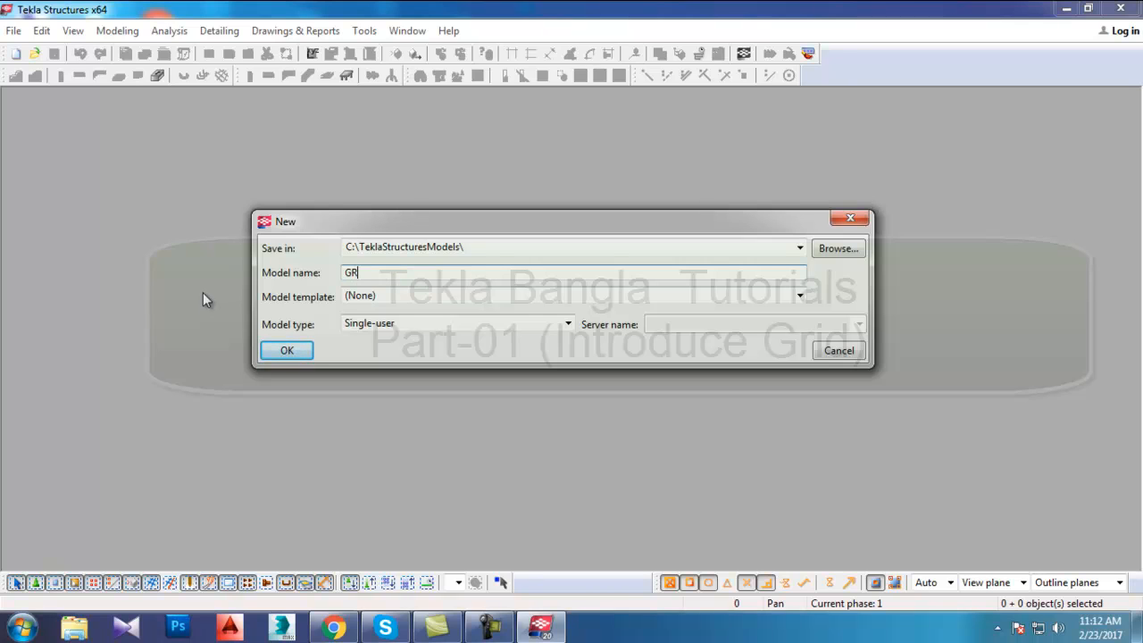
key(BackSpace)
key(BackSpace)
text(GR)
key(BackSpace)
text(rid)
click(299, 352)
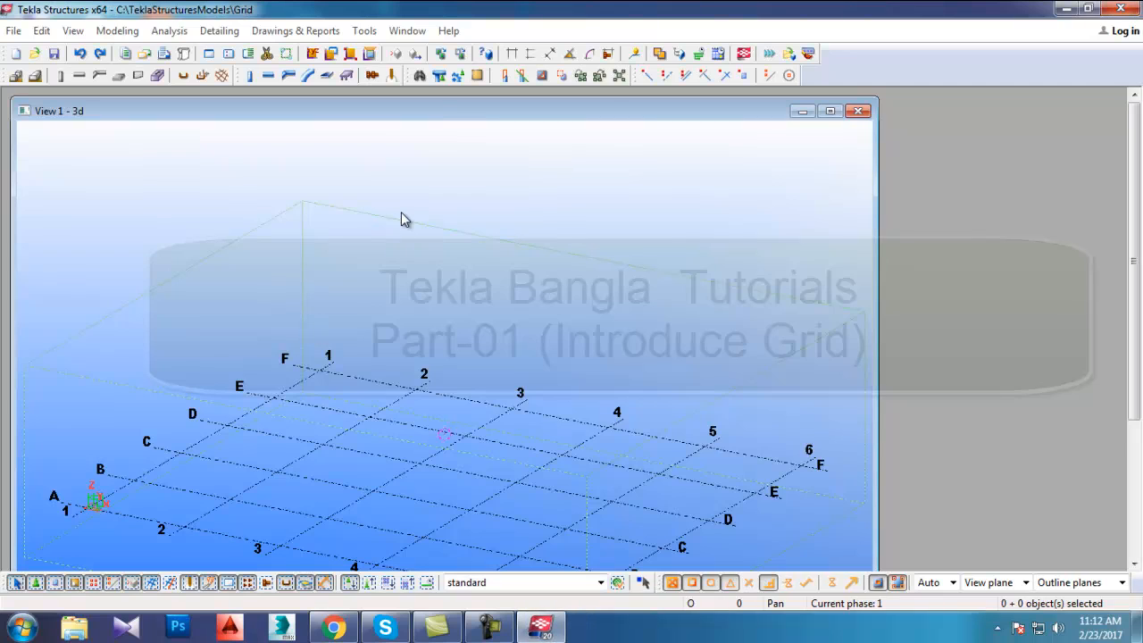
- Maximize the 3D view and open the properties of the default grid
click(827, 112)
scroll(418, 336, up, 3)
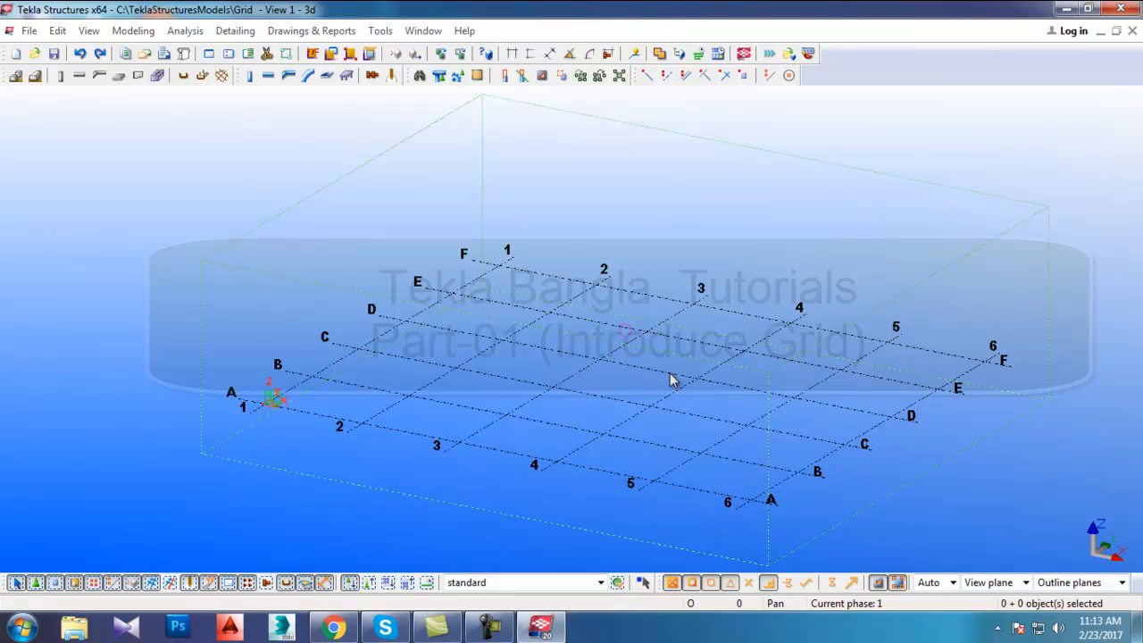
scroll(437, 215, down, 1)
scroll(492, 251, up, 1)
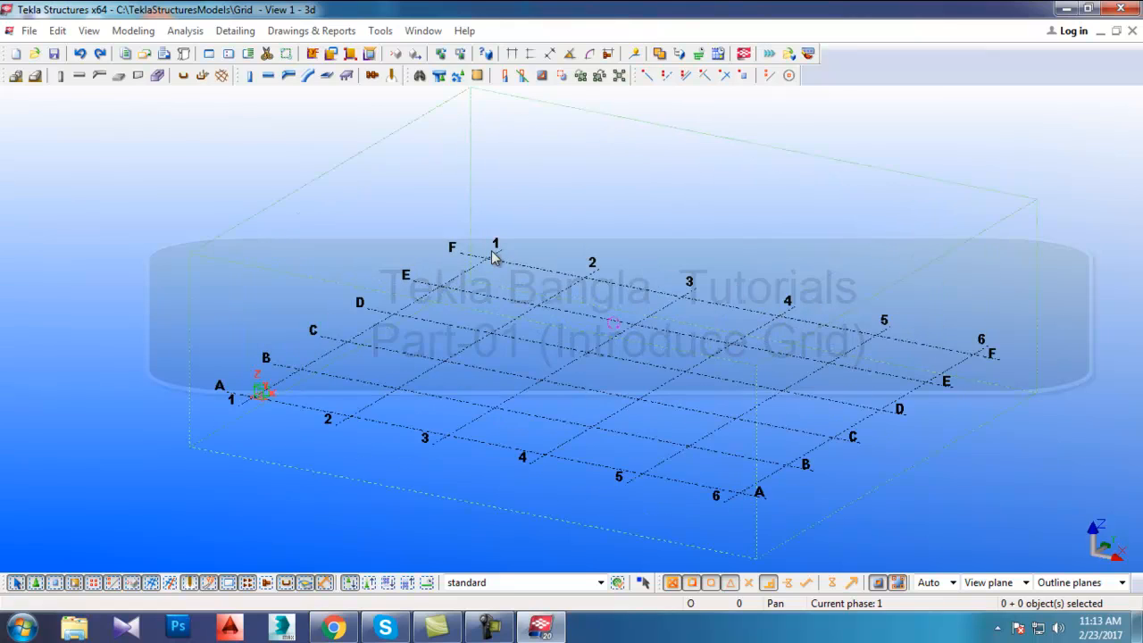
double_click(486, 339)
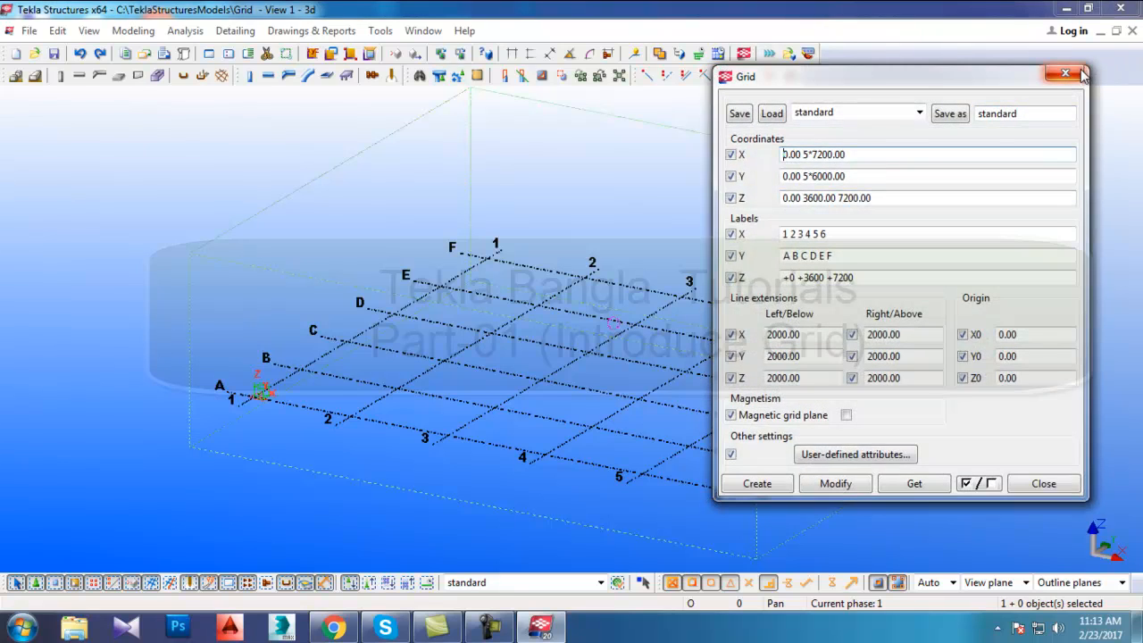
click(1079, 72)
double_click(493, 340)
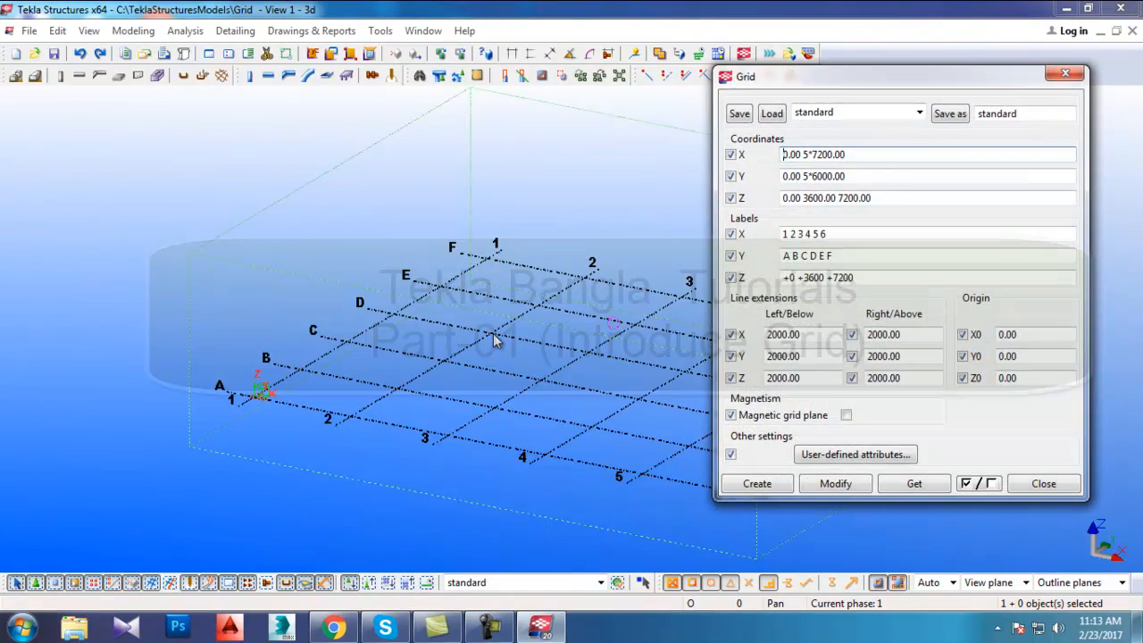
- Compare the grid's X, Y and Z coordinates and labels with the grid lines in the 3D view
drag(877, 88, 717, 87)
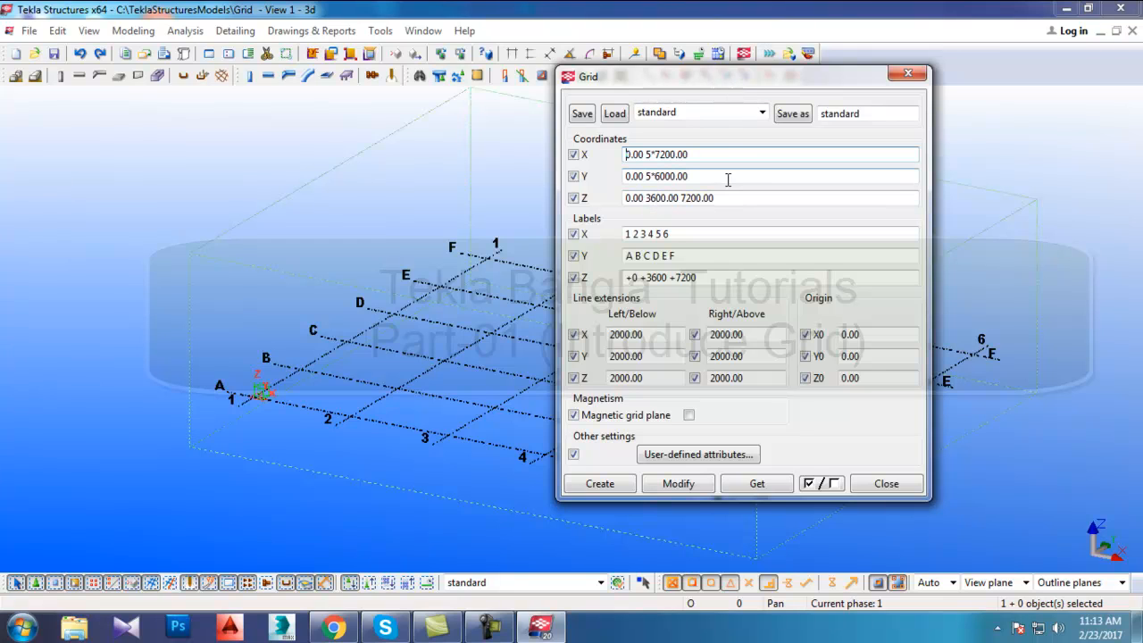
drag(761, 92, 641, 106)
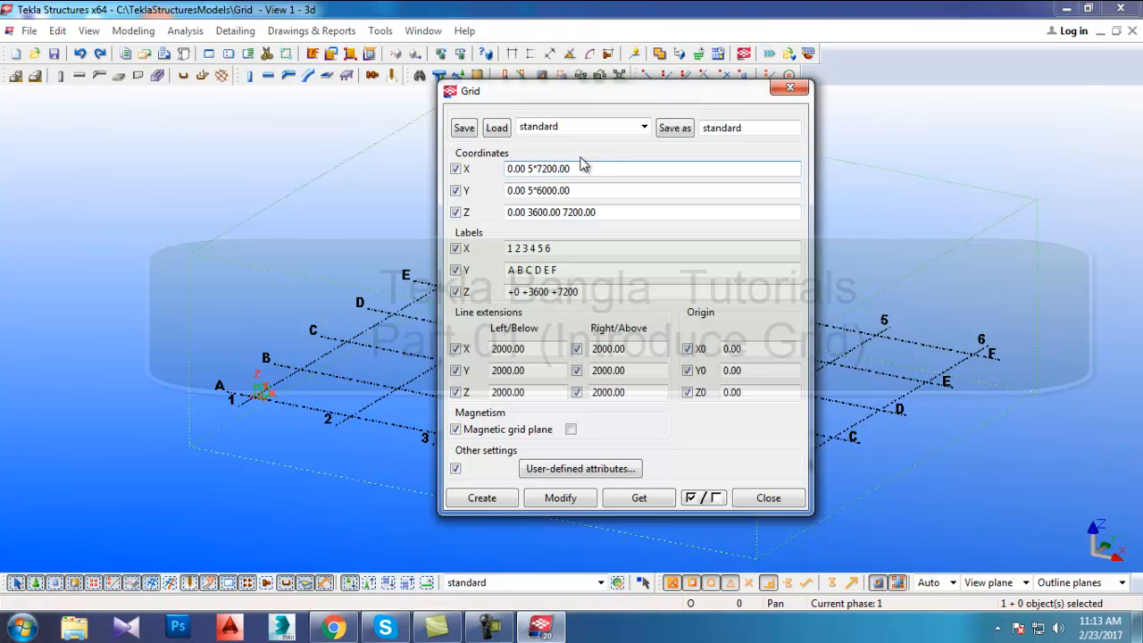
drag(655, 100, 725, 98)
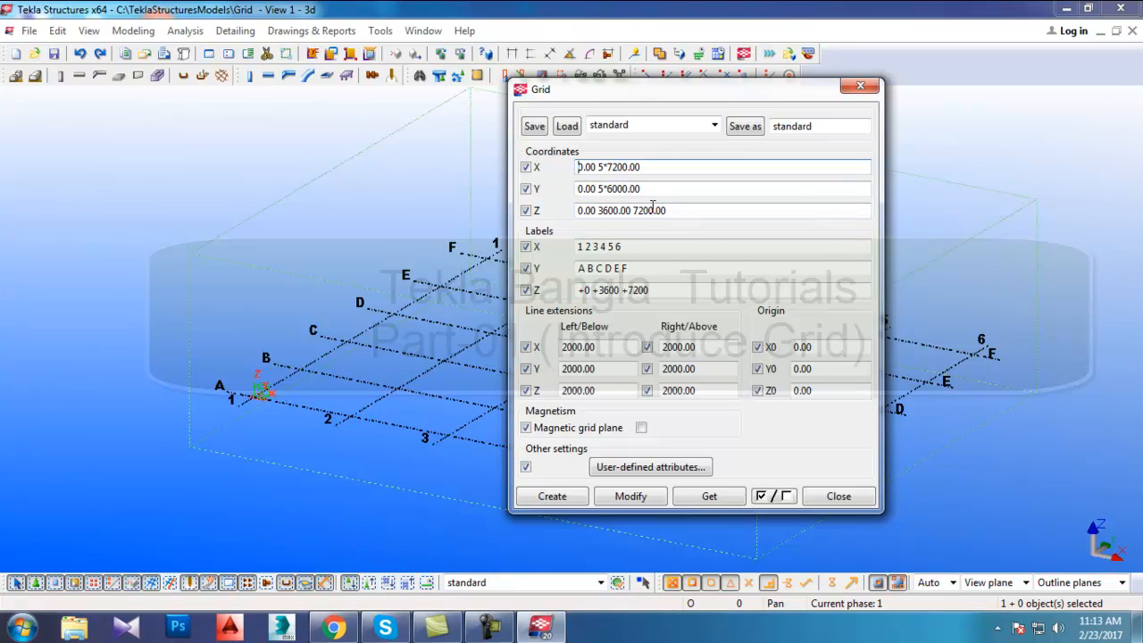
drag(665, 89, 642, 89)
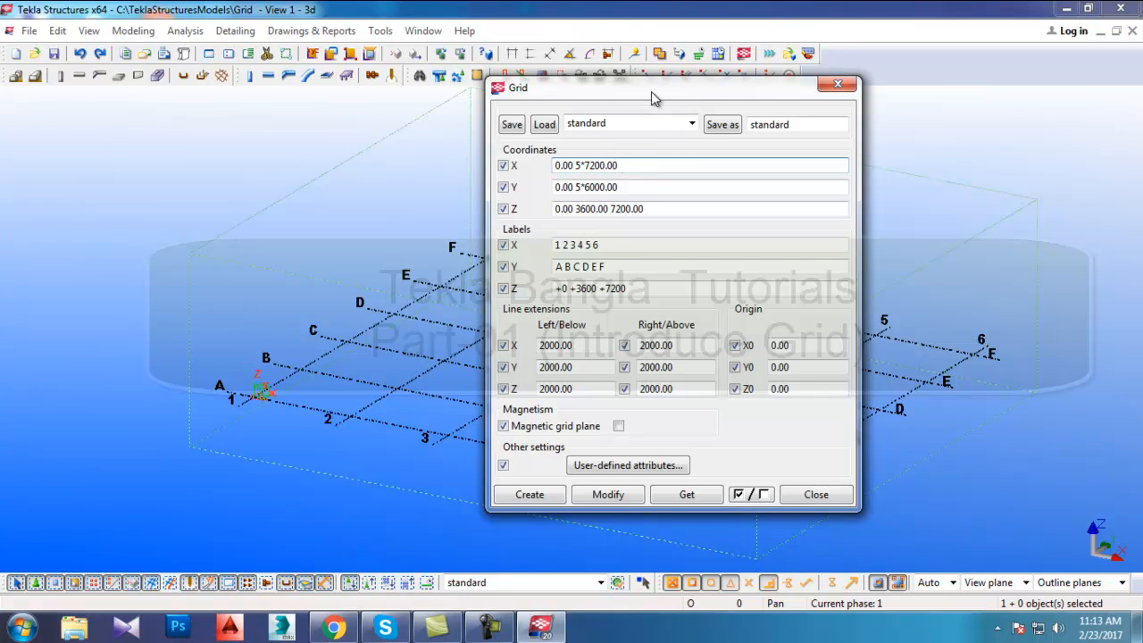
drag(650, 97, 636, 93)
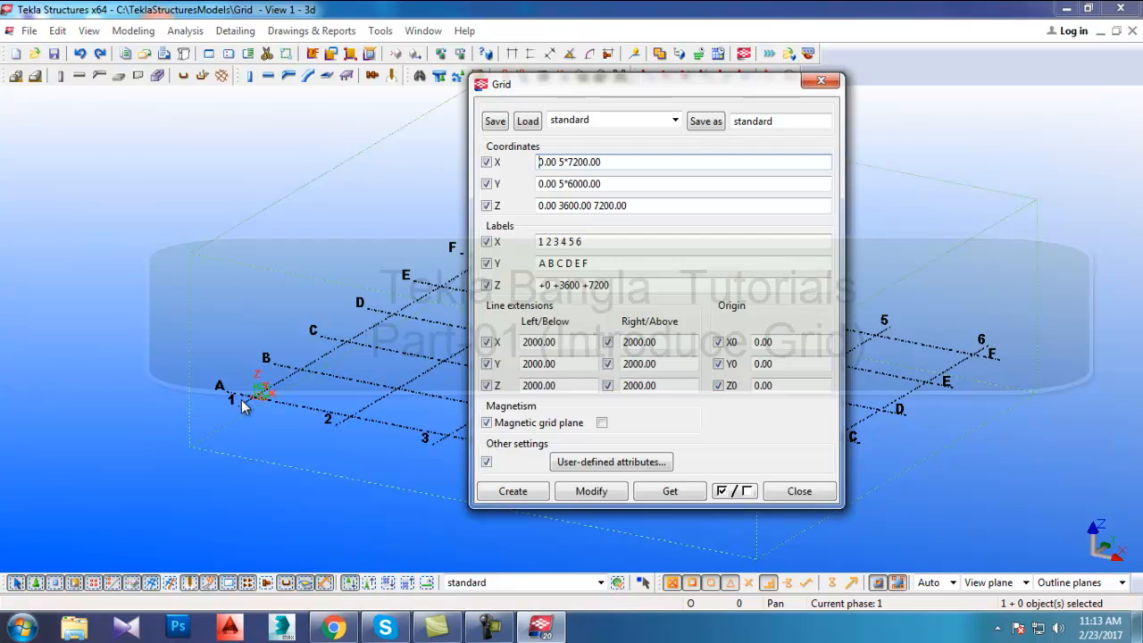
drag(628, 90, 806, 67)
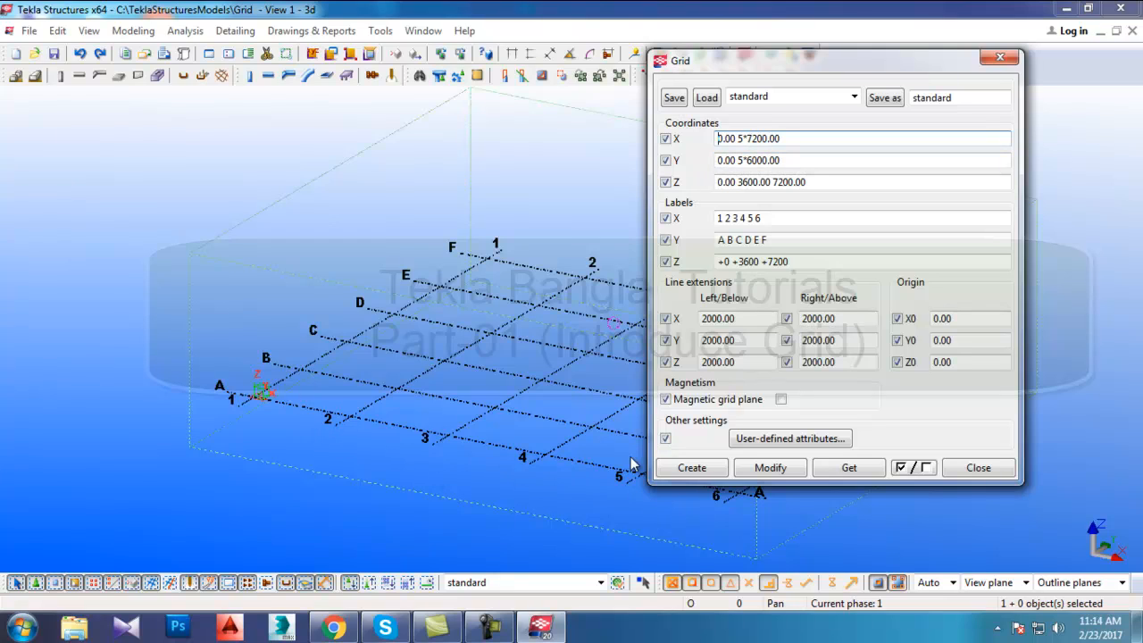
- Set the grid's X coordinates to 0.00 2000 3000 2*1000
drag(826, 64, 703, 135)
drag(616, 209, 883, 212)
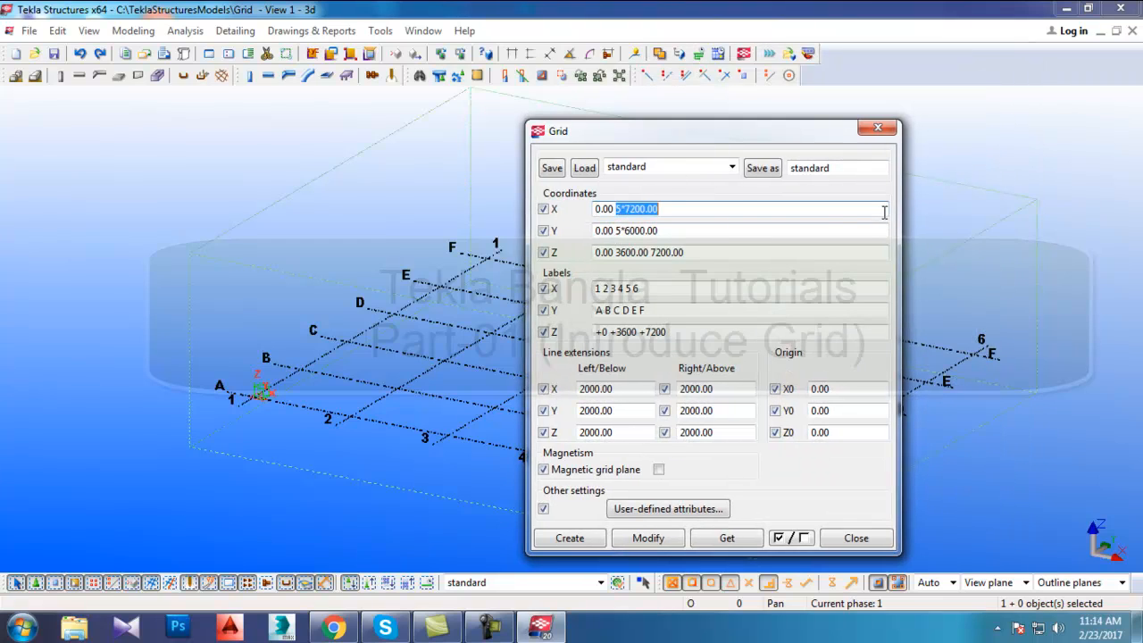
text(2000)
text( 3000)
text( 3)
text(2*)
text(1000)
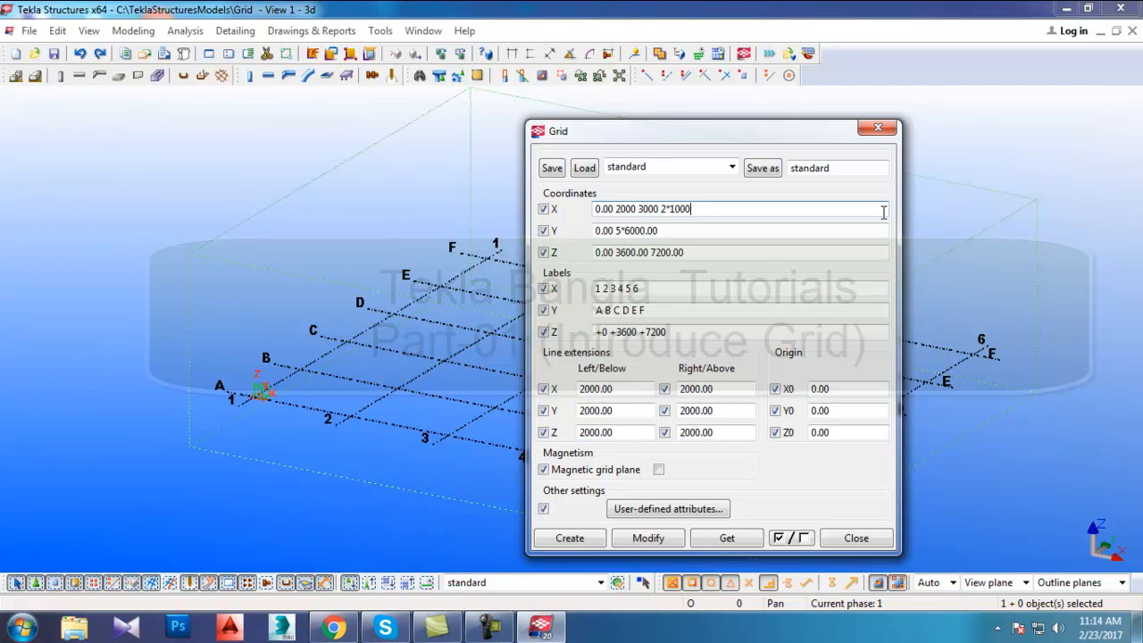
drag(691, 229, 558, 220)
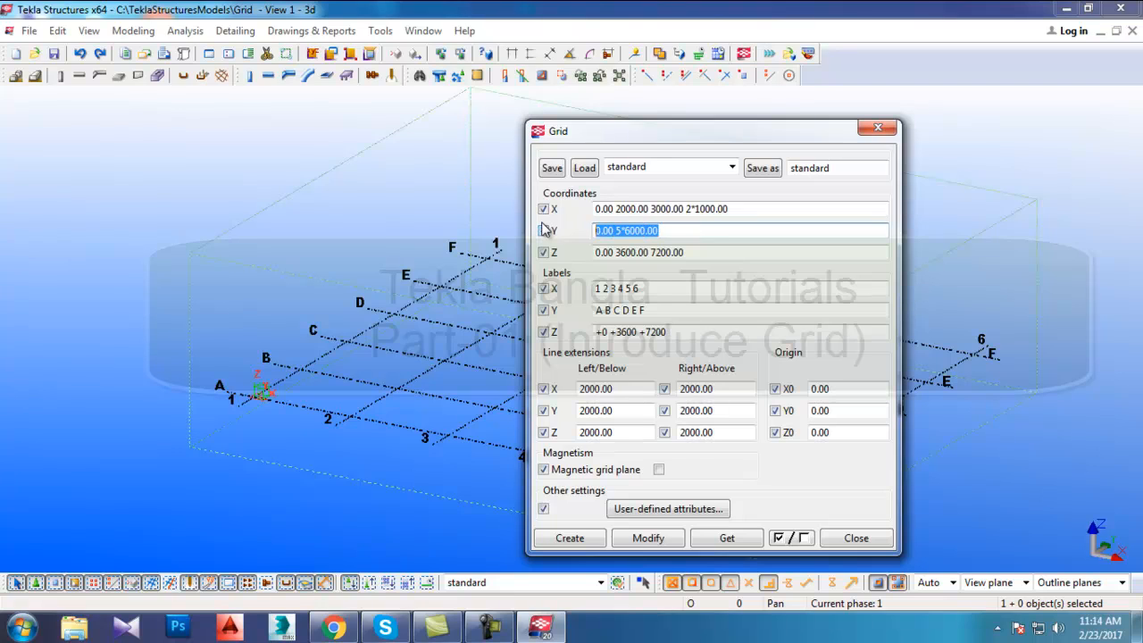
drag(614, 231, 732, 232)
key(BackSpace)
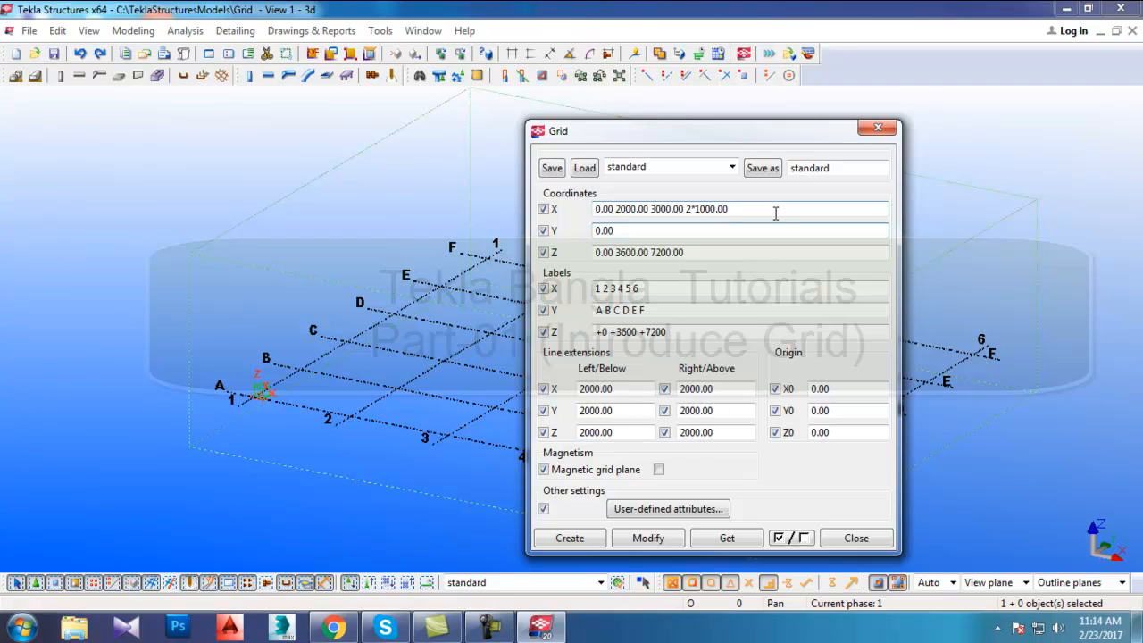
text(5)
key(BackSpace)
text(2750)
text(3048 5000)
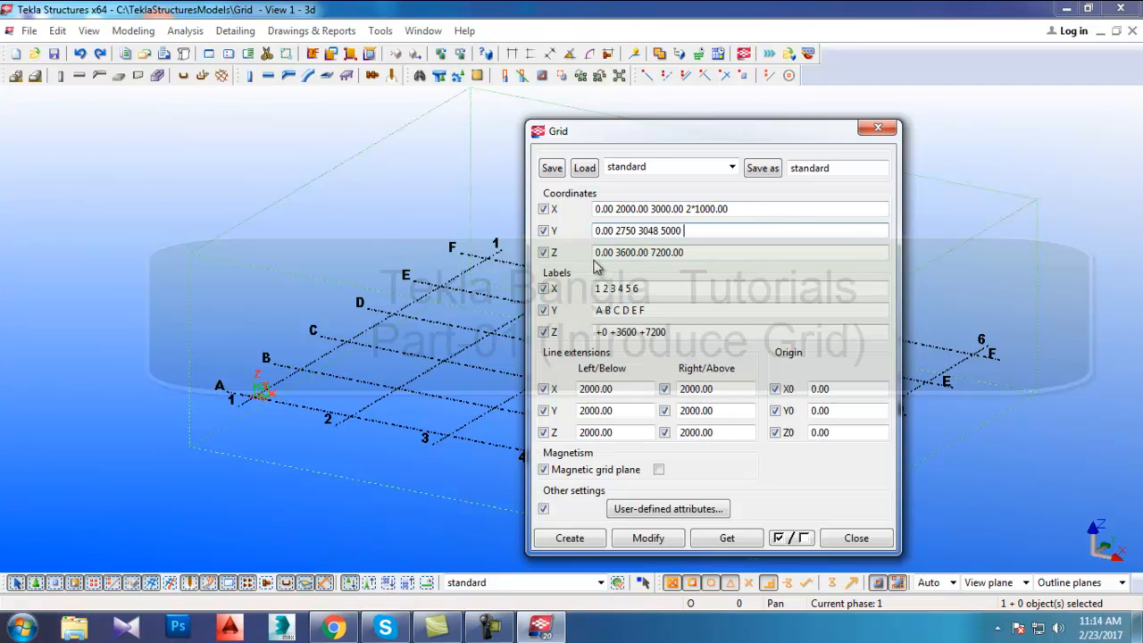
- Set the grid's Z coordinates to 0.00 3048 6096
click(706, 252)
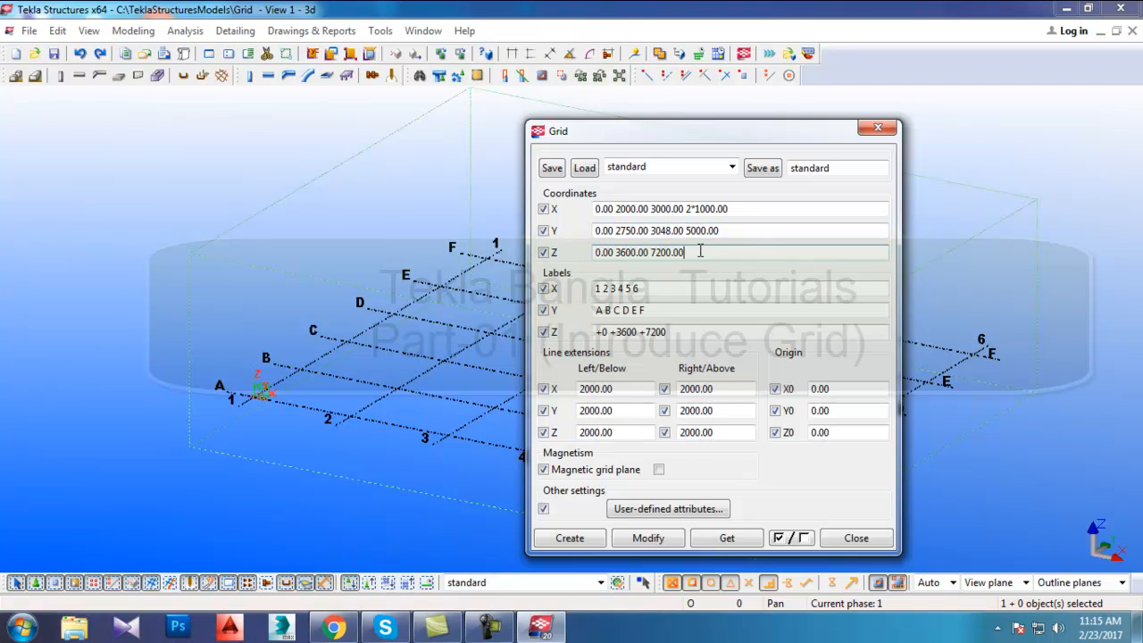
drag(619, 252, 760, 268)
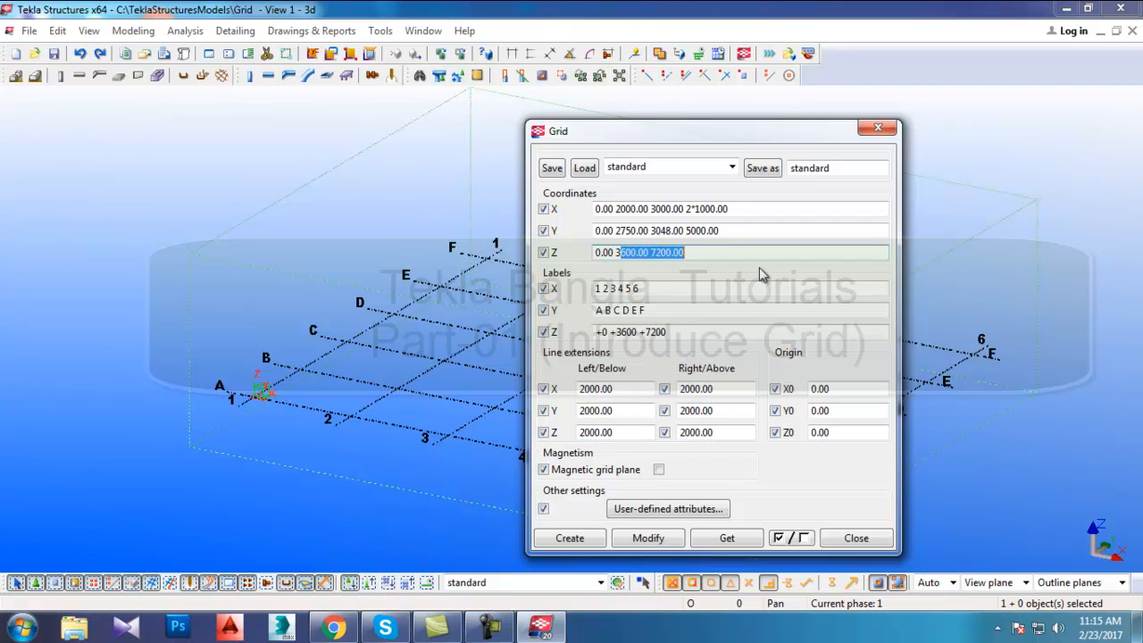
key(BackSpace)
key(BackSpace)
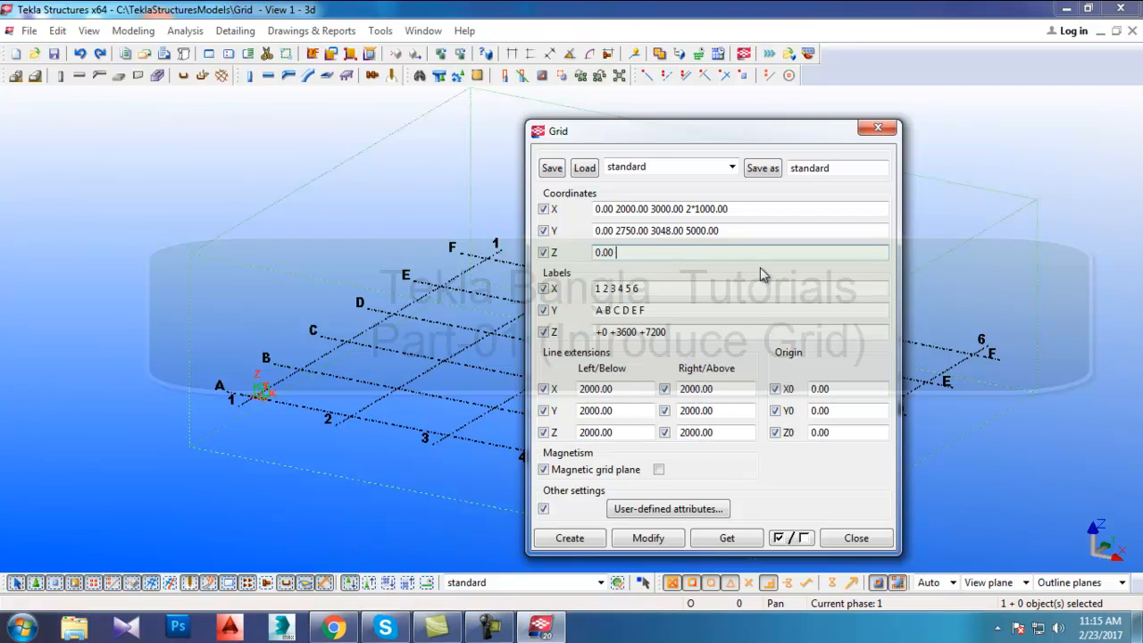
text(3048 6096)
- Reuse the Z coordinates as the grid's Z labels, with plus signs added: +0.00 +3048 +6096
drag(678, 257, 556, 254)
key(ctrl+c)
drag(683, 332, 527, 332)
key(ctrl+v)
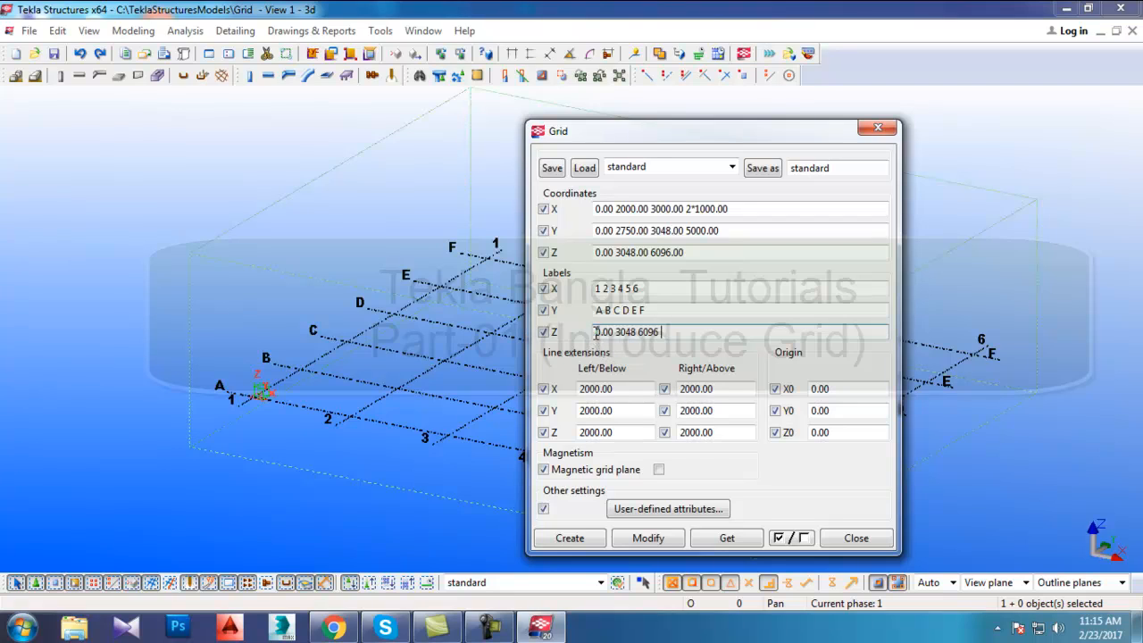
text(+)
click(624, 332)
text(+)
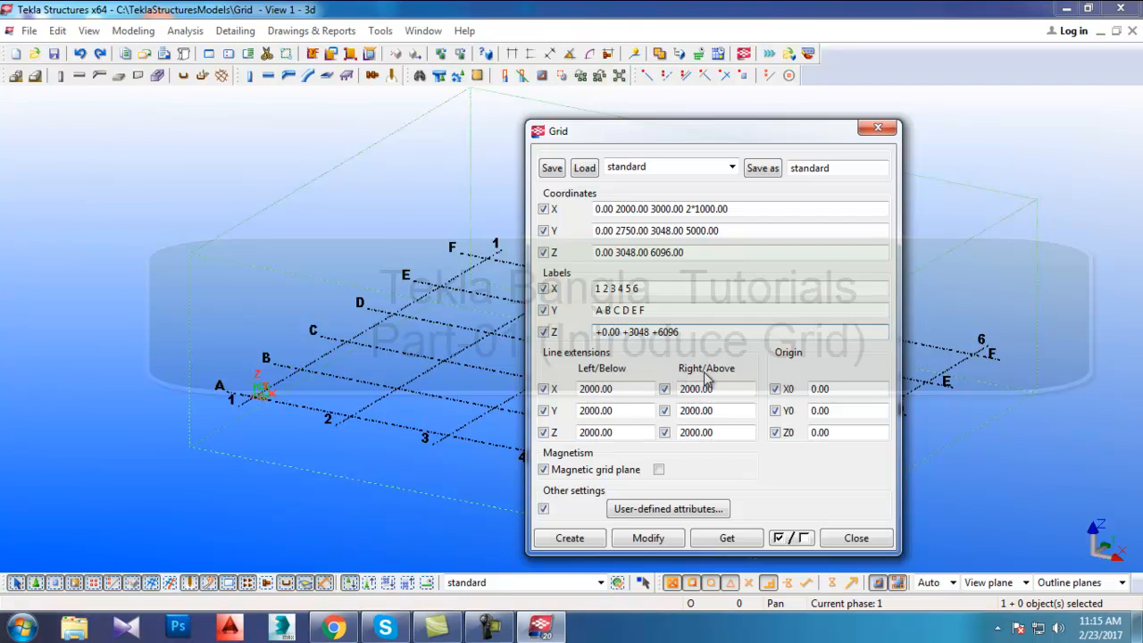
- Apply the new coordinates and labels to the existing grid, accepting the coordinate change, and close its properties
drag(660, 132, 629, 83)
click(613, 490)
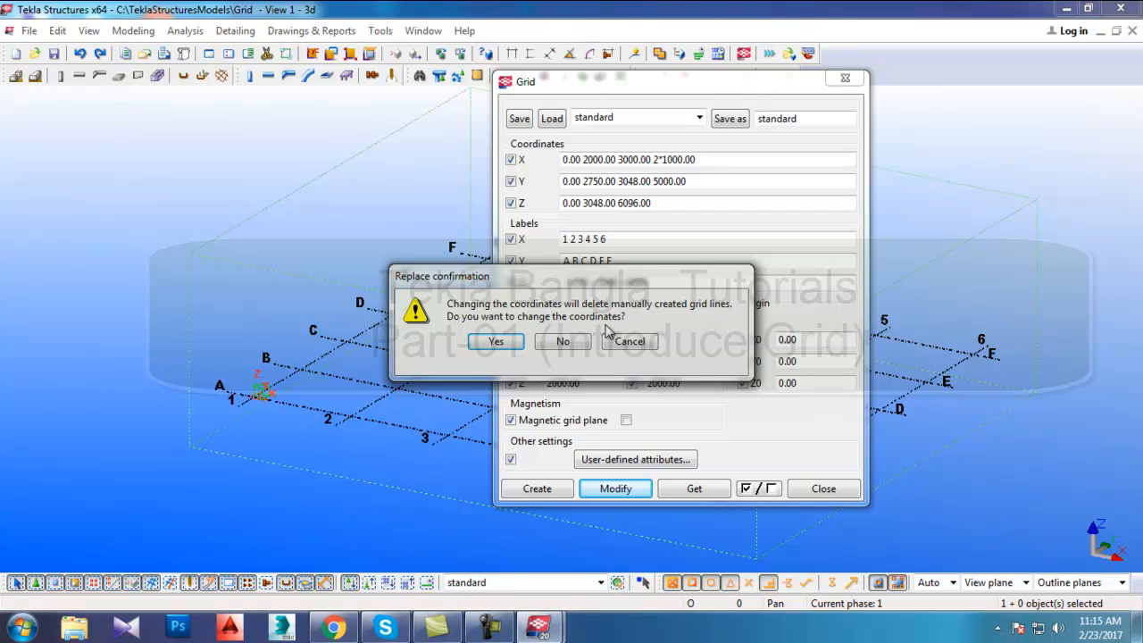
click(498, 345)
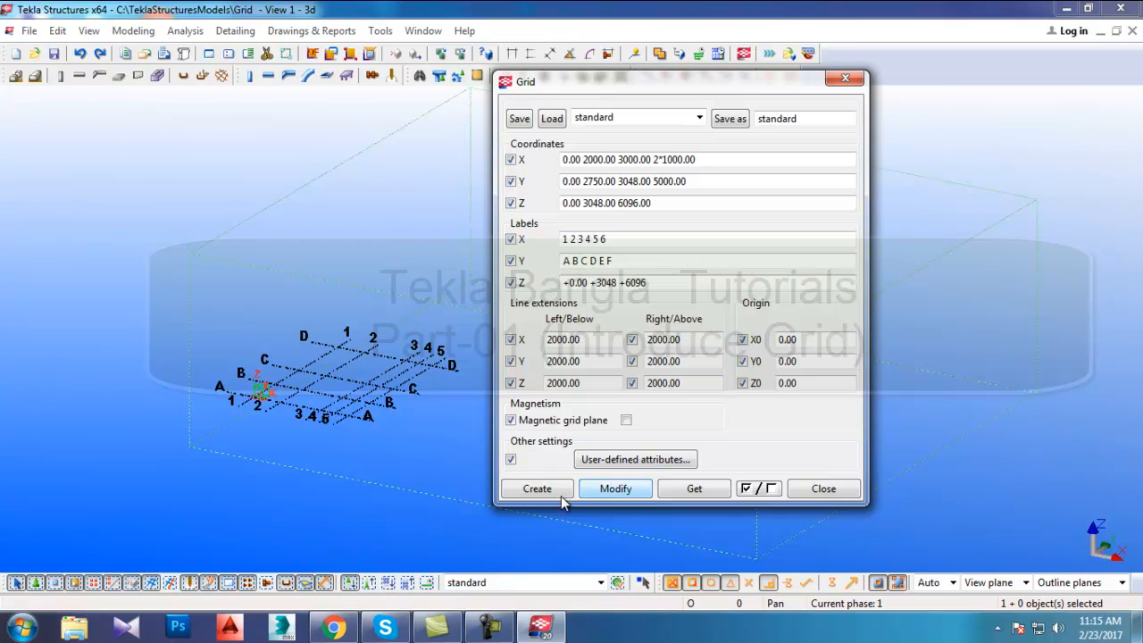
click(820, 489)
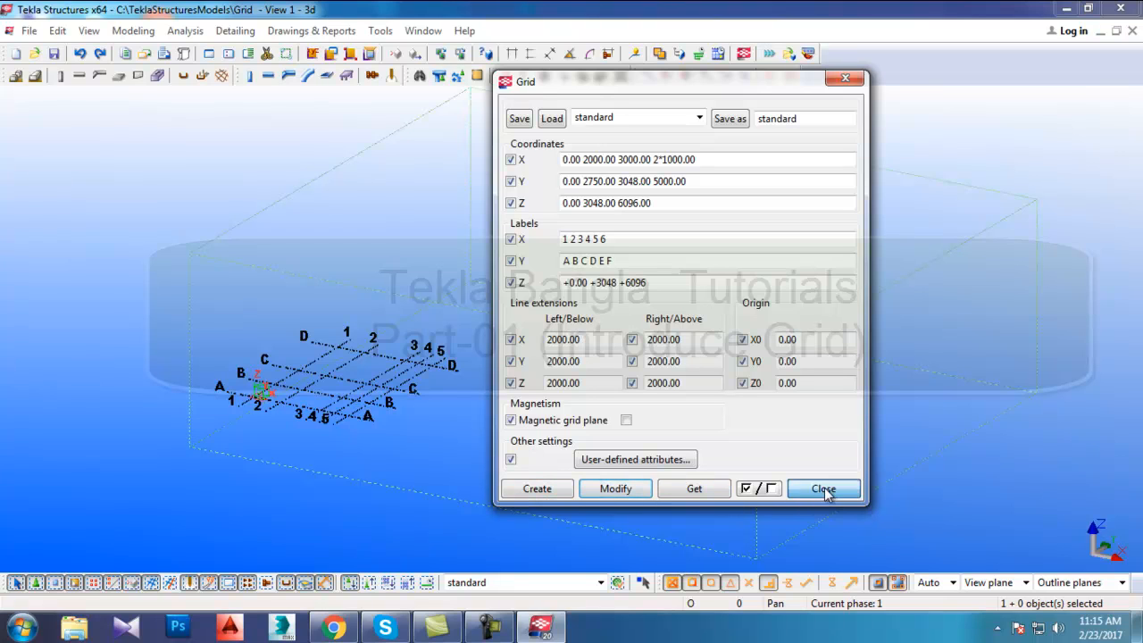
- Fit the work area to the entire model so that it encloses the modified grid
scroll(468, 286, down, 4)
scroll(438, 280, up, 2)
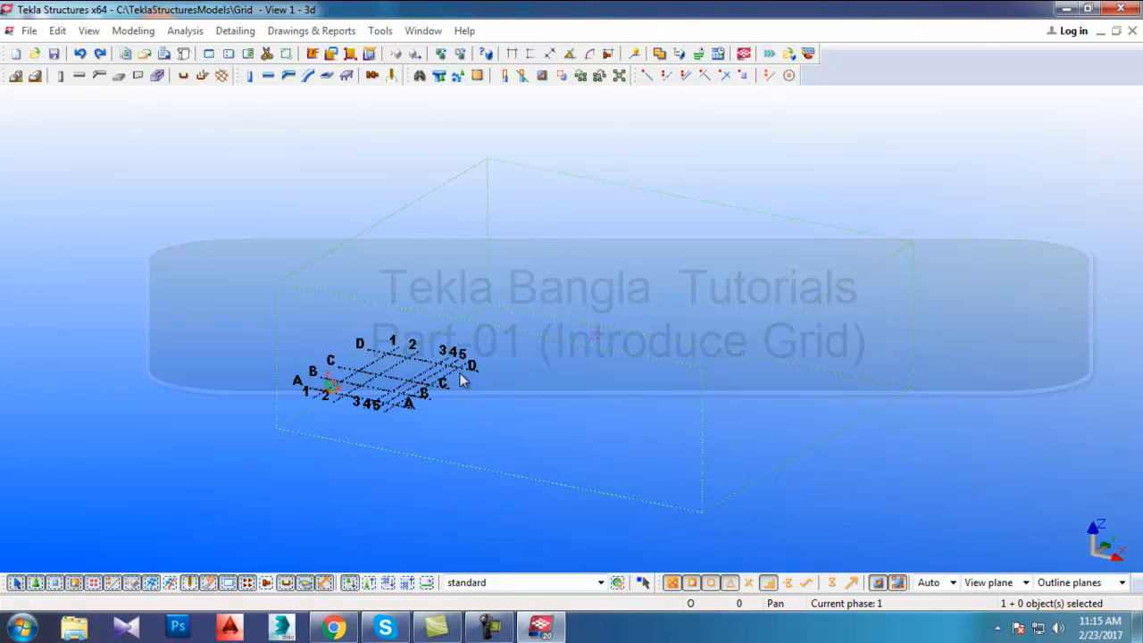
right_click(496, 261)
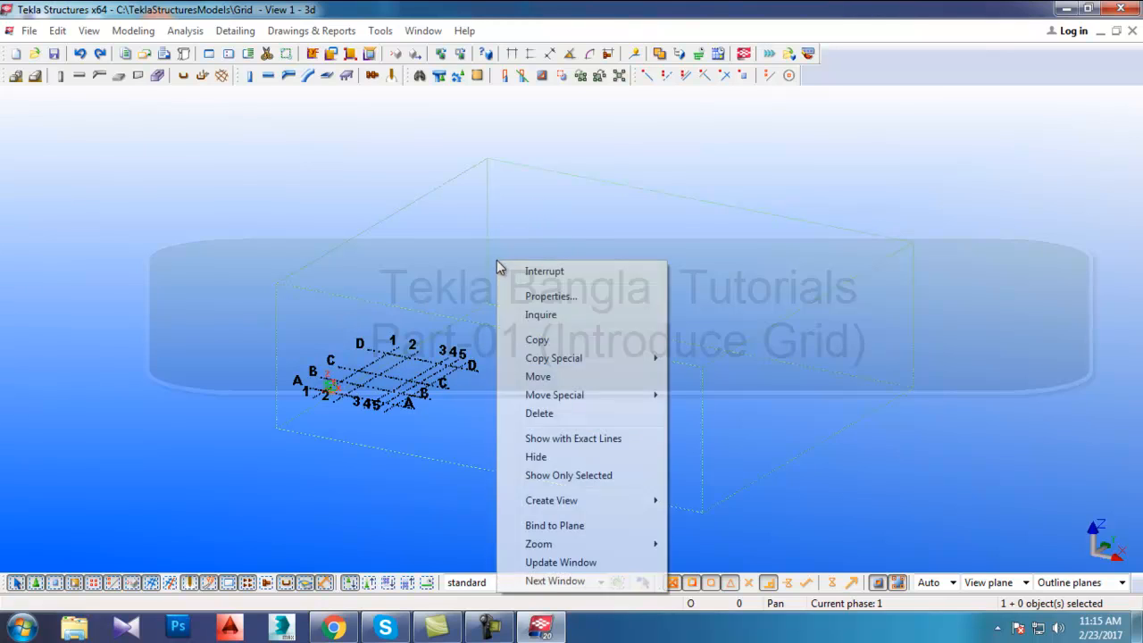
right_click(447, 276)
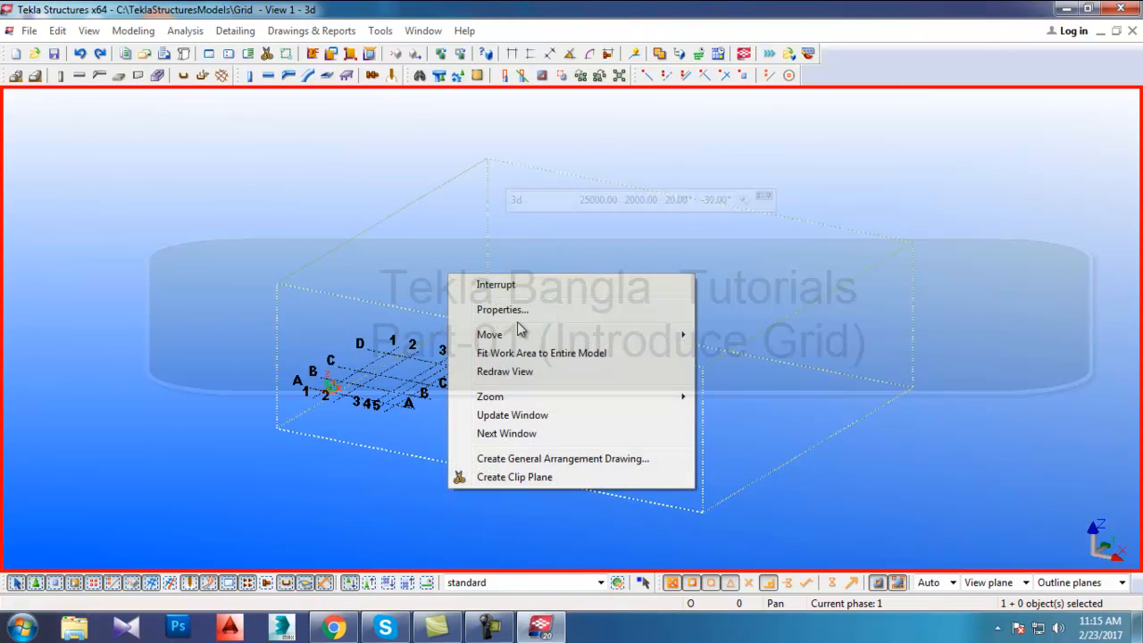
click(566, 354)
scroll(546, 454, up, 3)
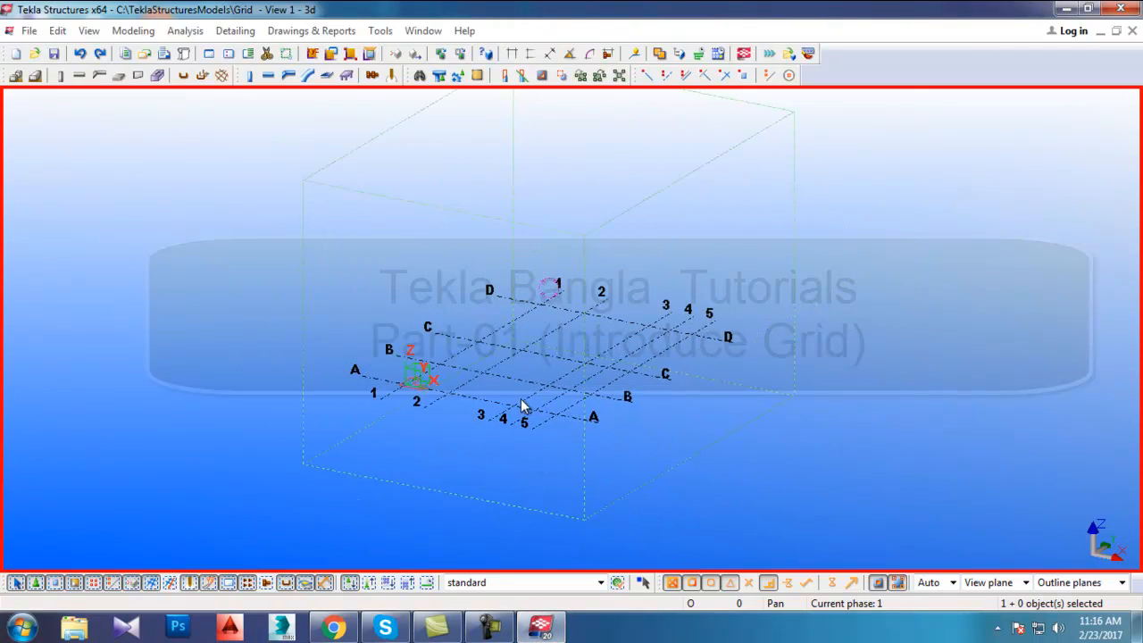
scroll(533, 395, up, 2)
scroll(521, 393, down, 3)
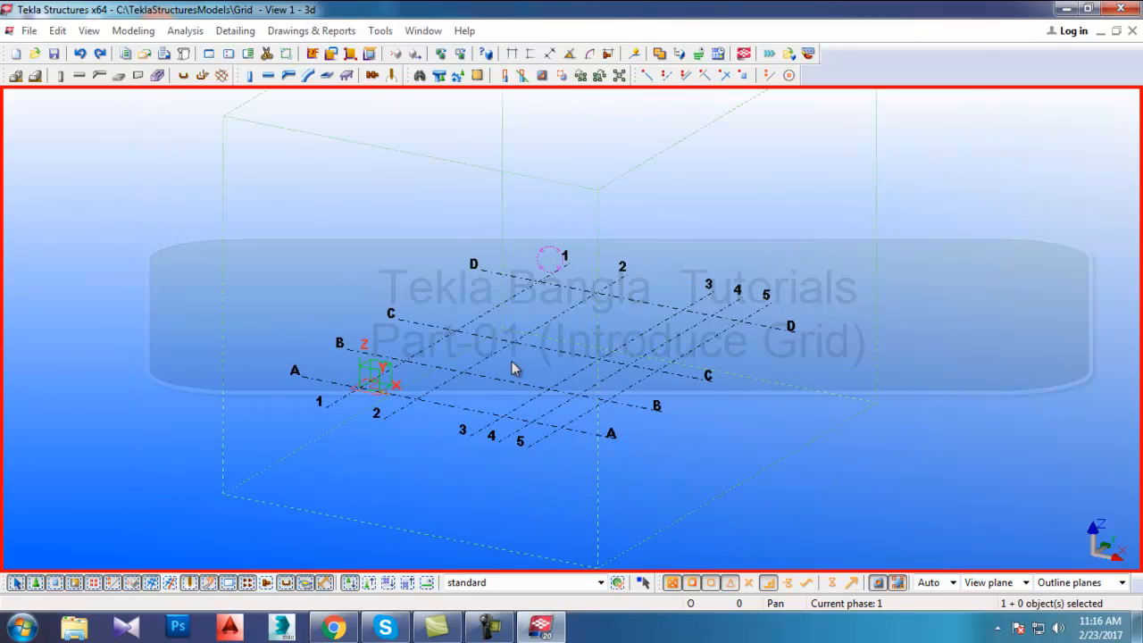
scroll(512, 369, up, 3)
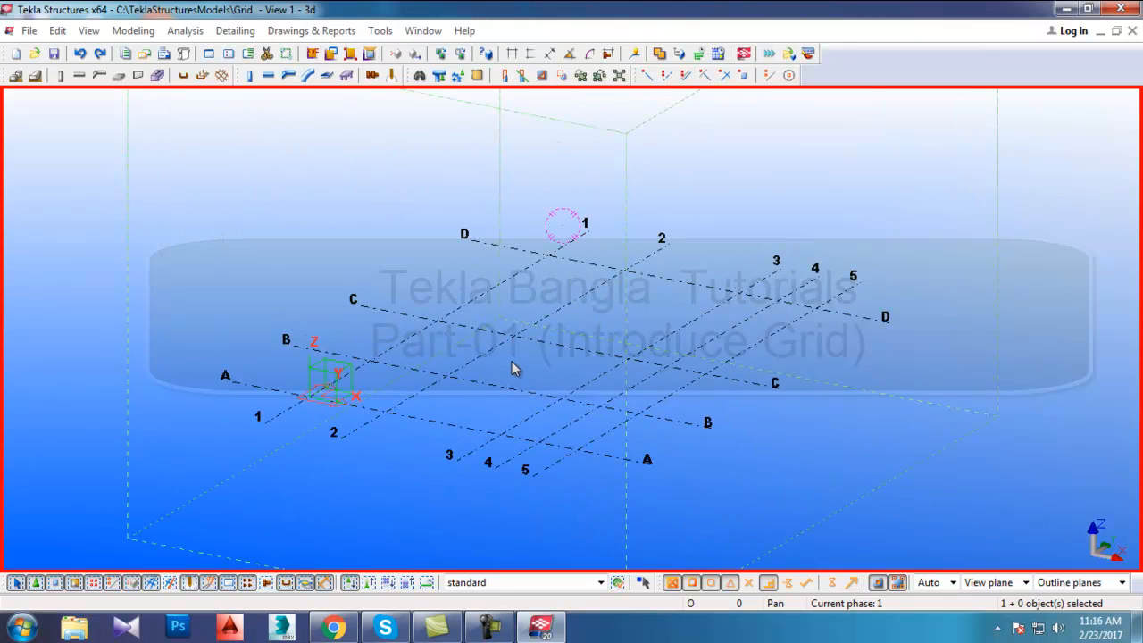
scroll(444, 348, up, 1)
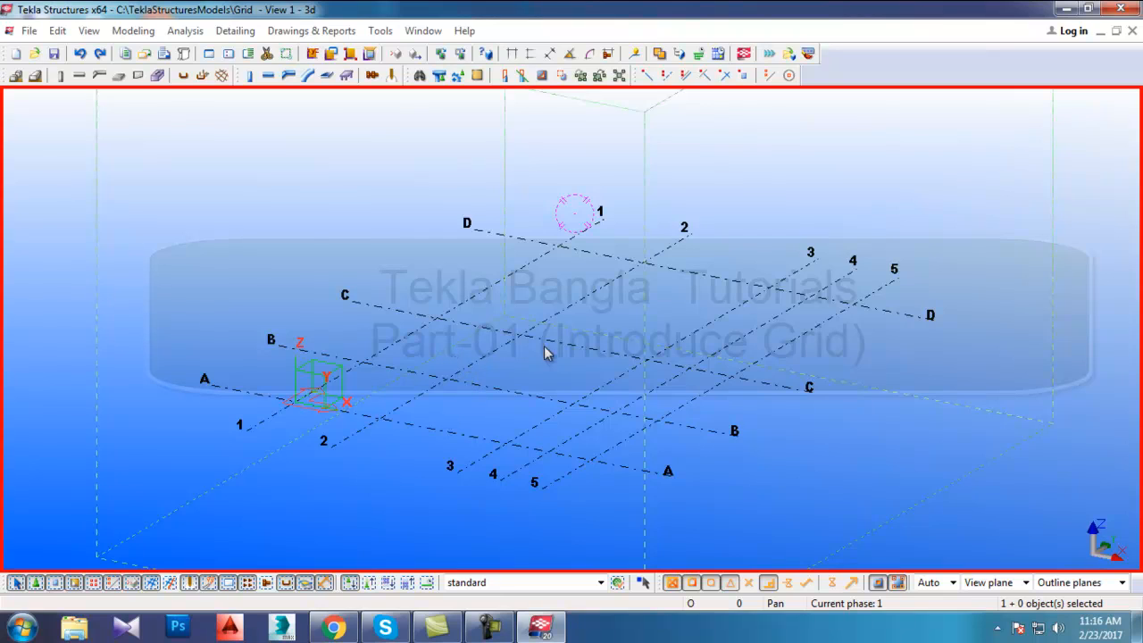
- Open the grid's properties and place the dialog clear of the grid lines so both can be compared
scroll(354, 382, up, 3)
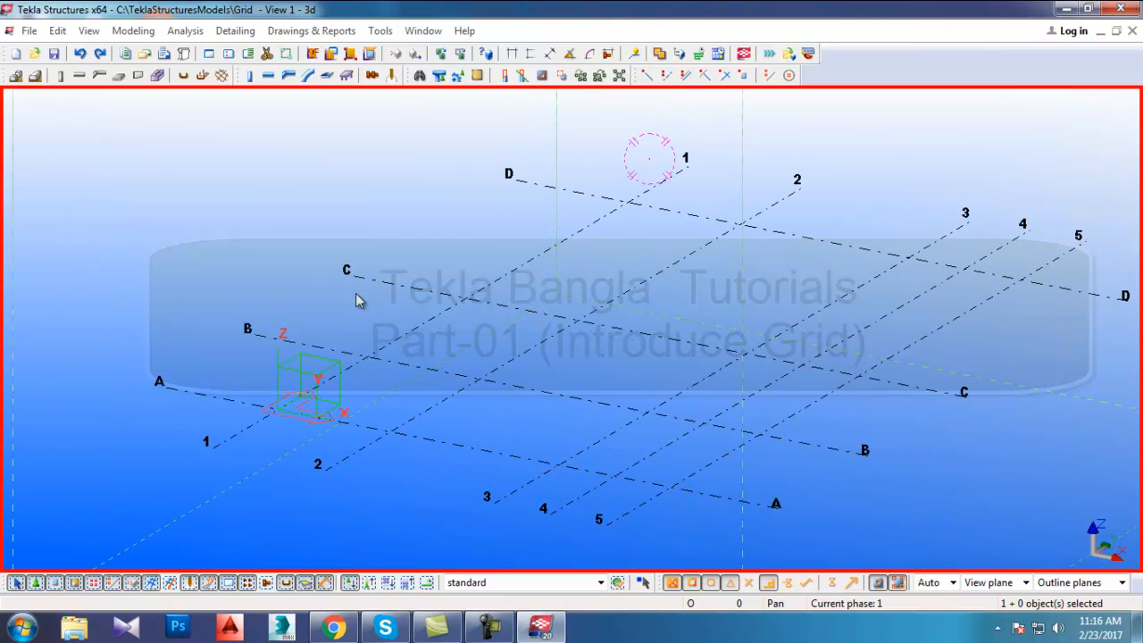
double_click(243, 234)
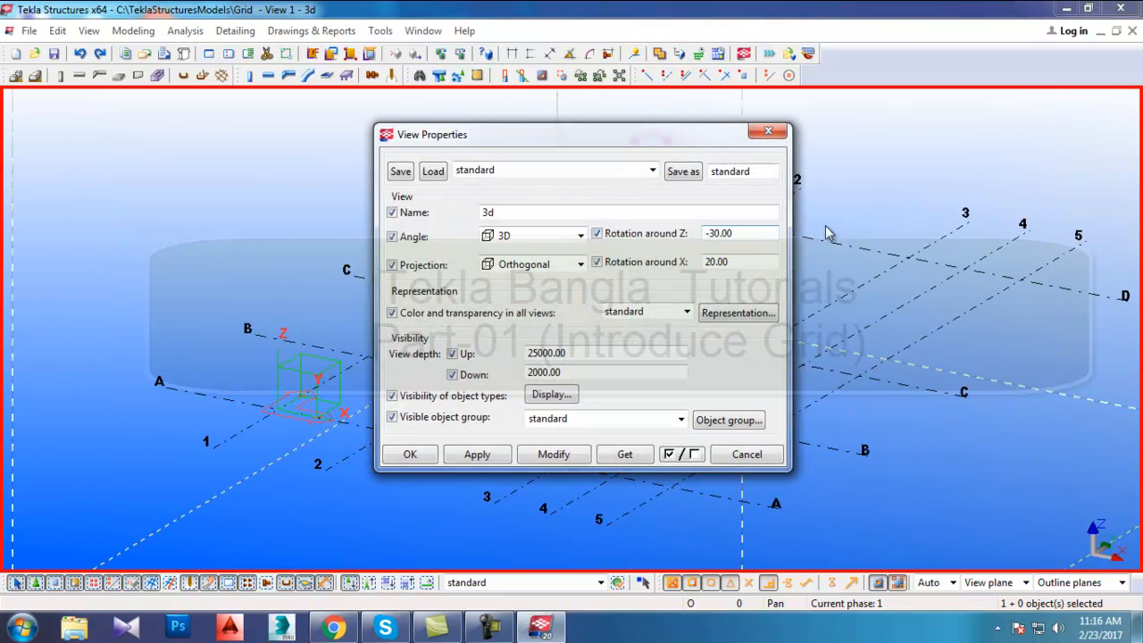
click(768, 132)
double_click(428, 332)
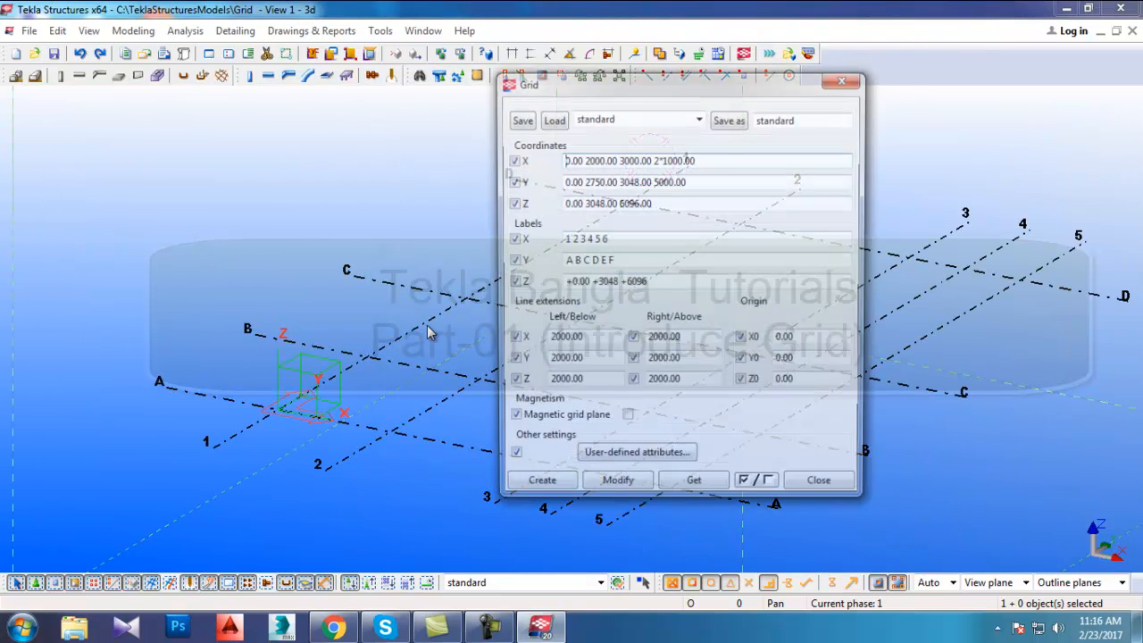
drag(673, 90, 152, 114)
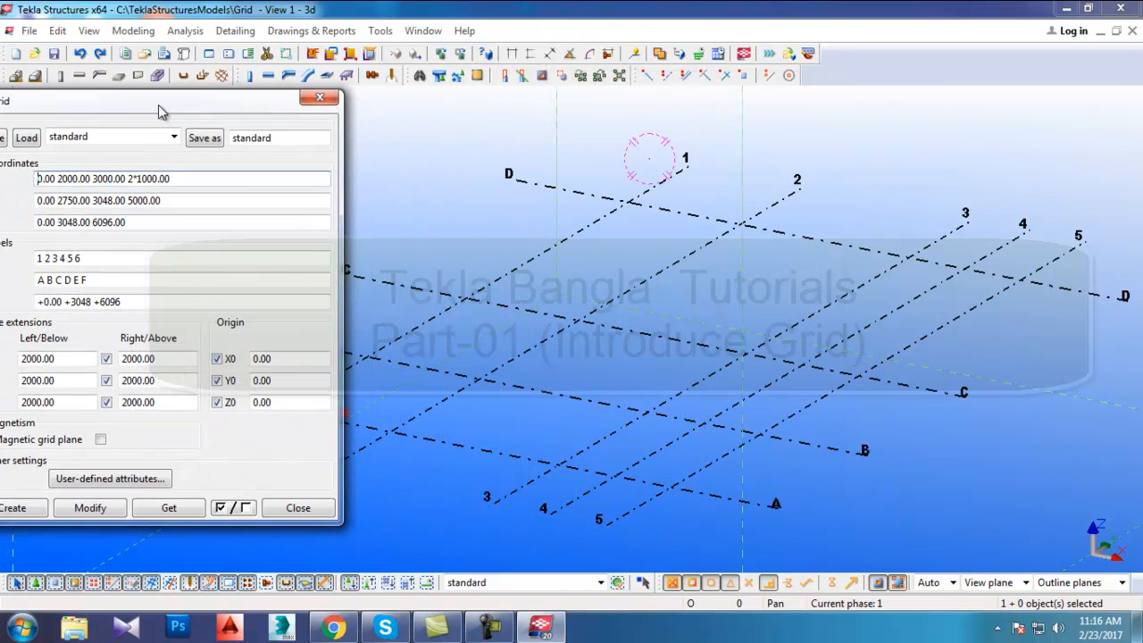
middle_drag(689, 401, 888, 354)
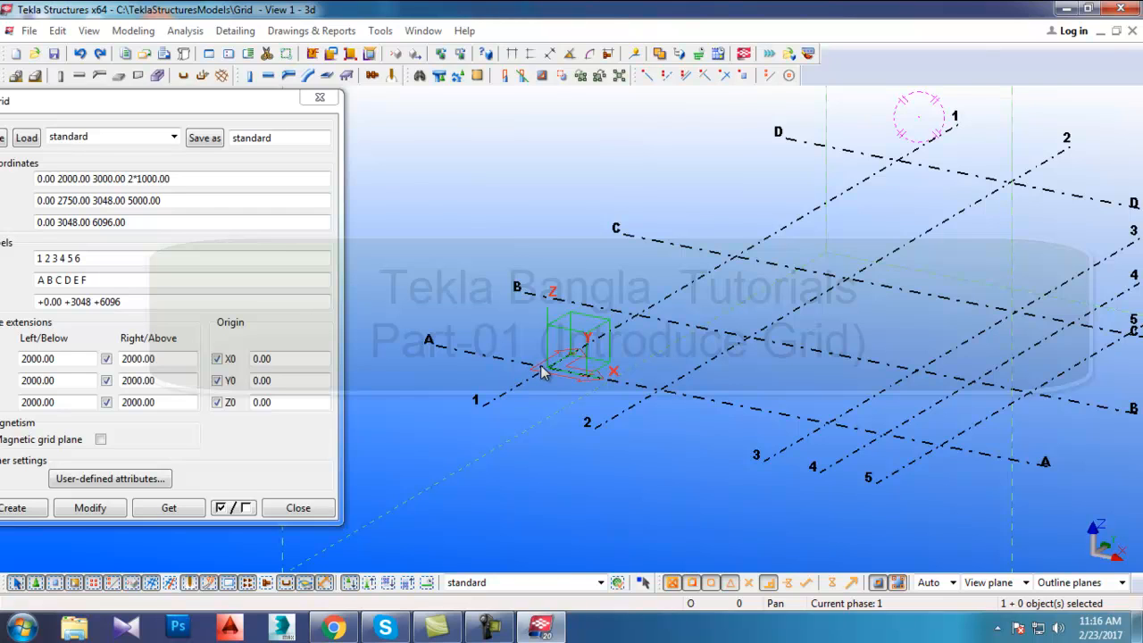
drag(109, 103, 175, 85)
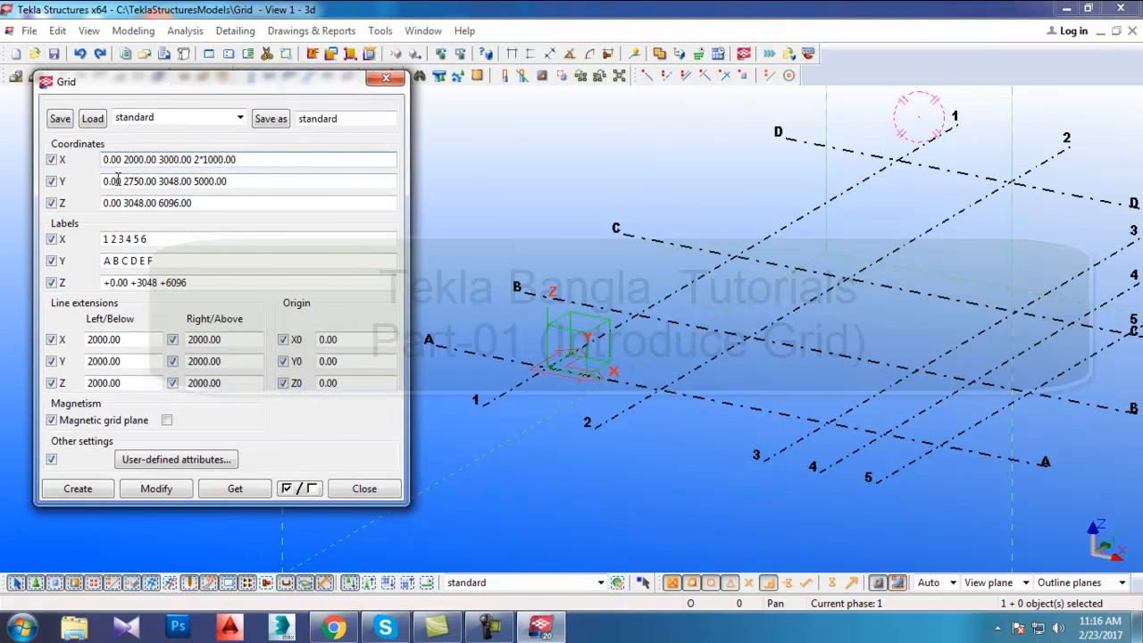
- Try to measure the spacing between grid lines A and B along line 2 with the horizontal and vertical distance commands
click(511, 54)
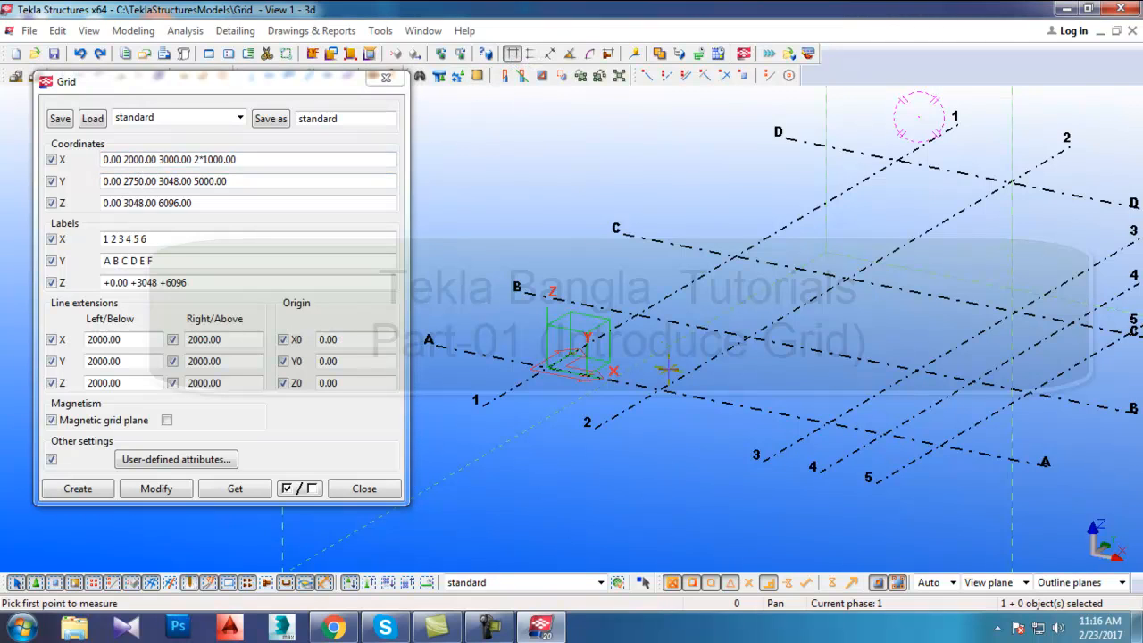
click(660, 390)
click(748, 339)
click(665, 345)
scroll(622, 418, up, 3)
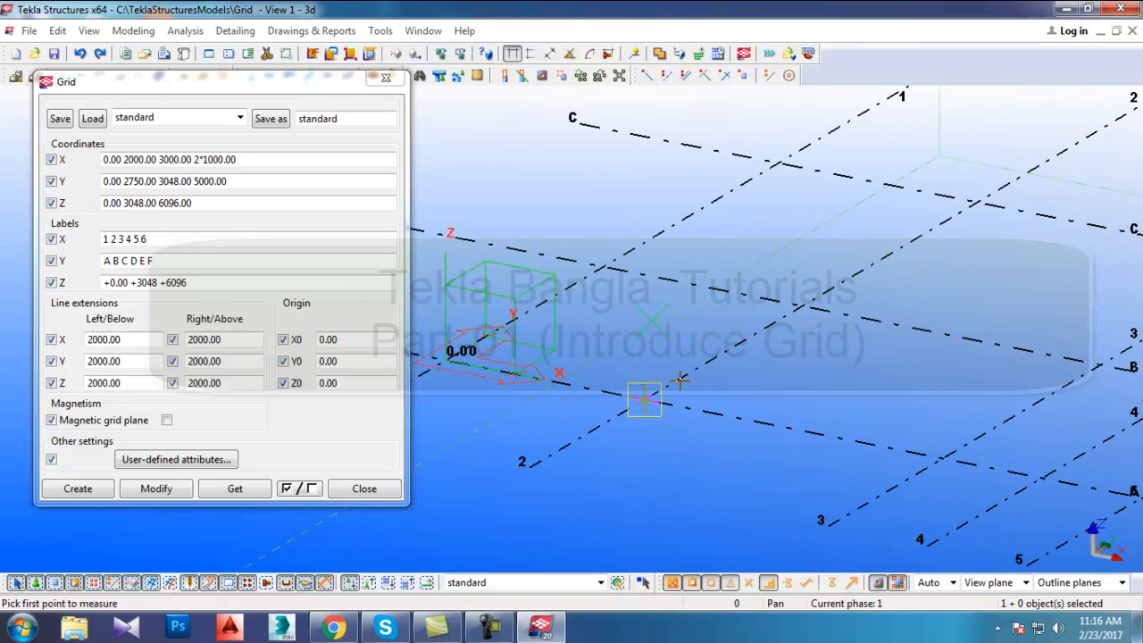
click(531, 54)
click(644, 384)
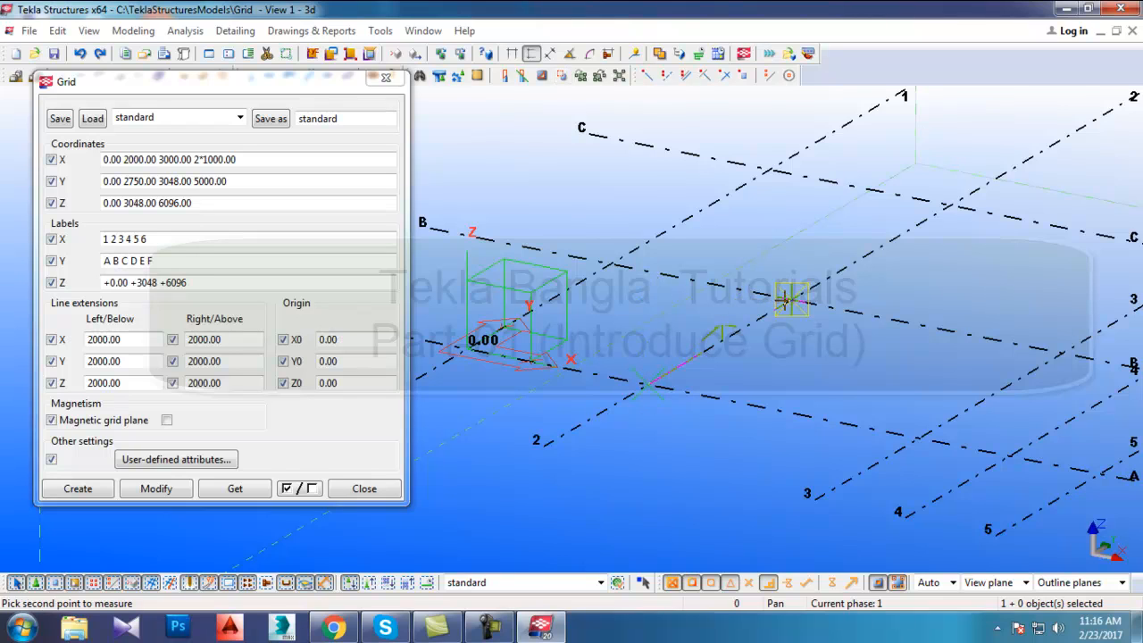
- Measure the horizontal distances between grid lines 1 and 2 and between grid lines 2 and 3 along line A
click(515, 54)
click(464, 348)
click(644, 384)
middle_drag(539, 500, 603, 436)
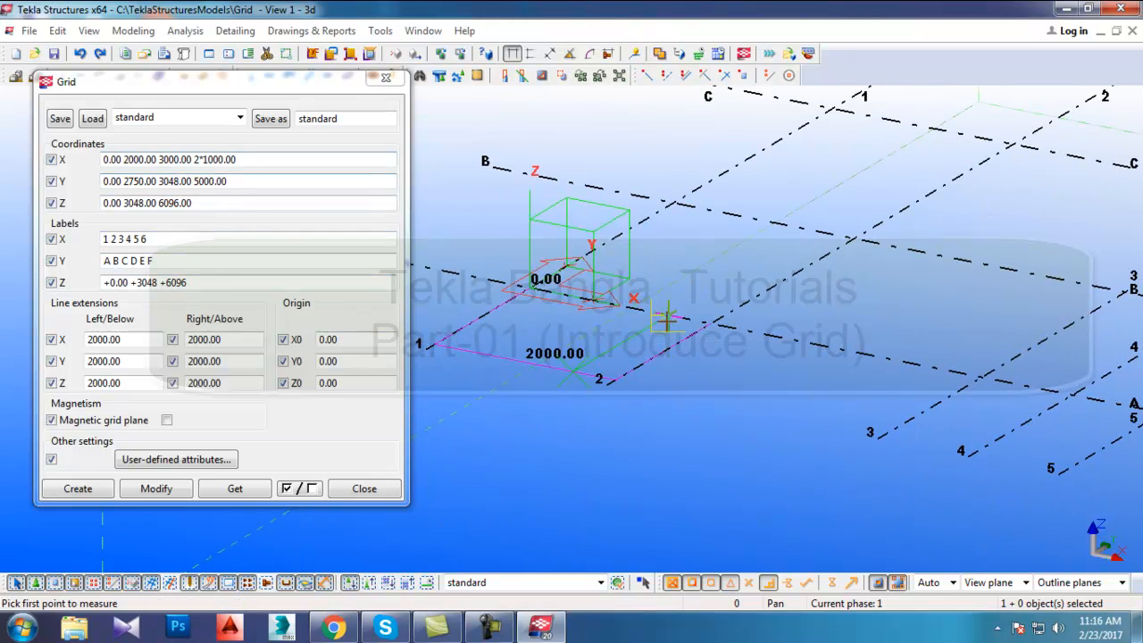
click(710, 322)
click(875, 435)
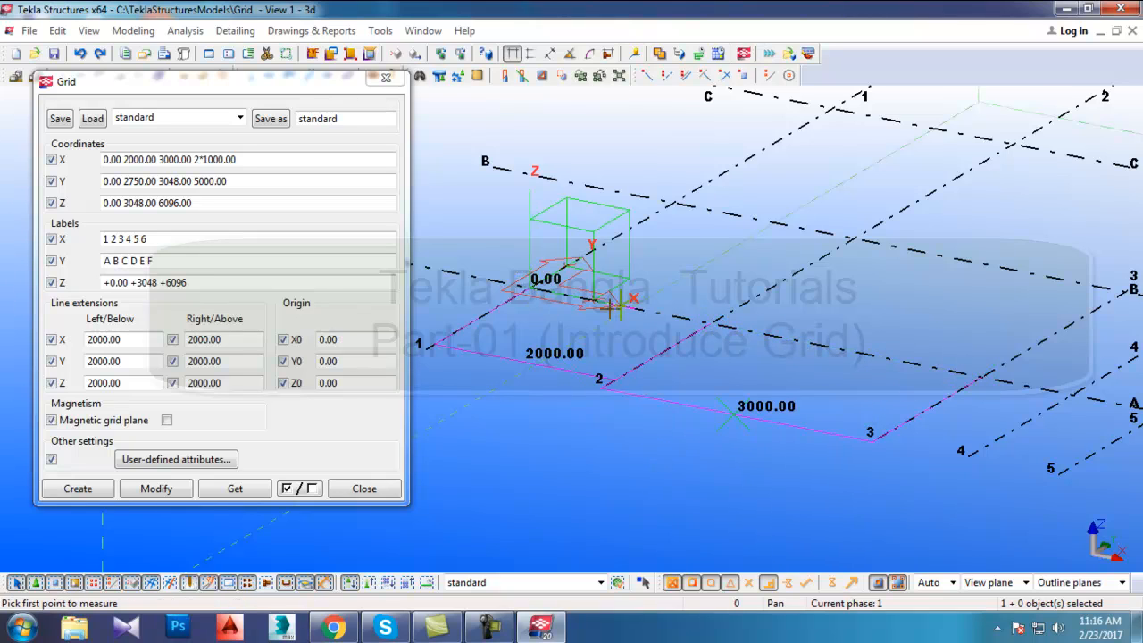
- Measure the horizontal distance between grid lines 3 and 4 along line A
middle_drag(678, 433, 584, 391)
scroll(584, 390, down, 1)
scroll(787, 466, up, 1)
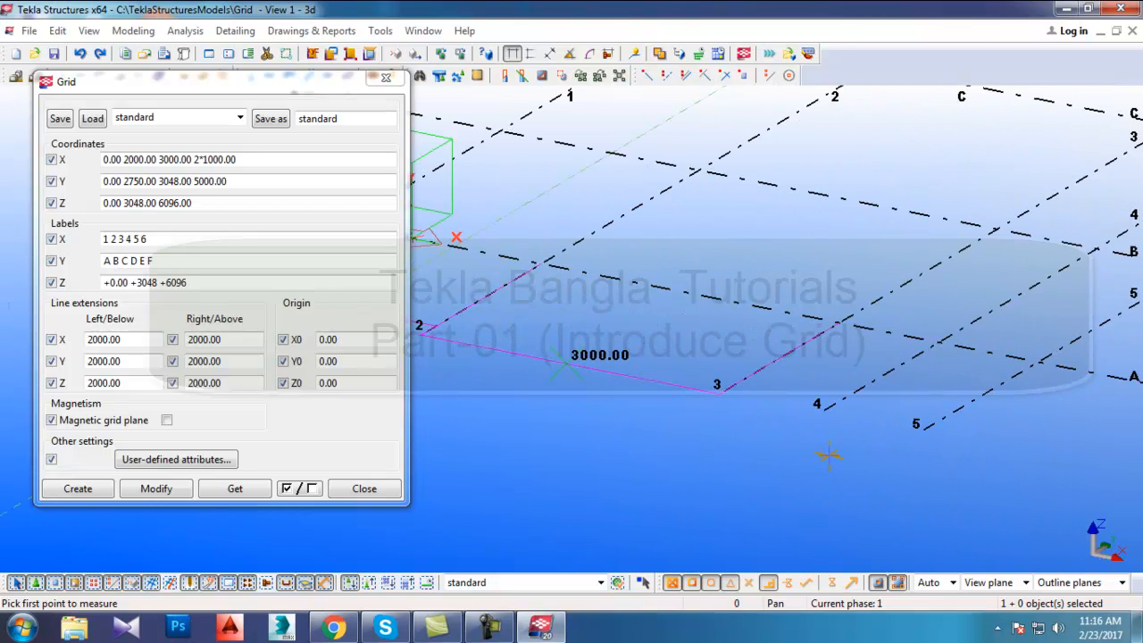
click(839, 319)
click(944, 344)
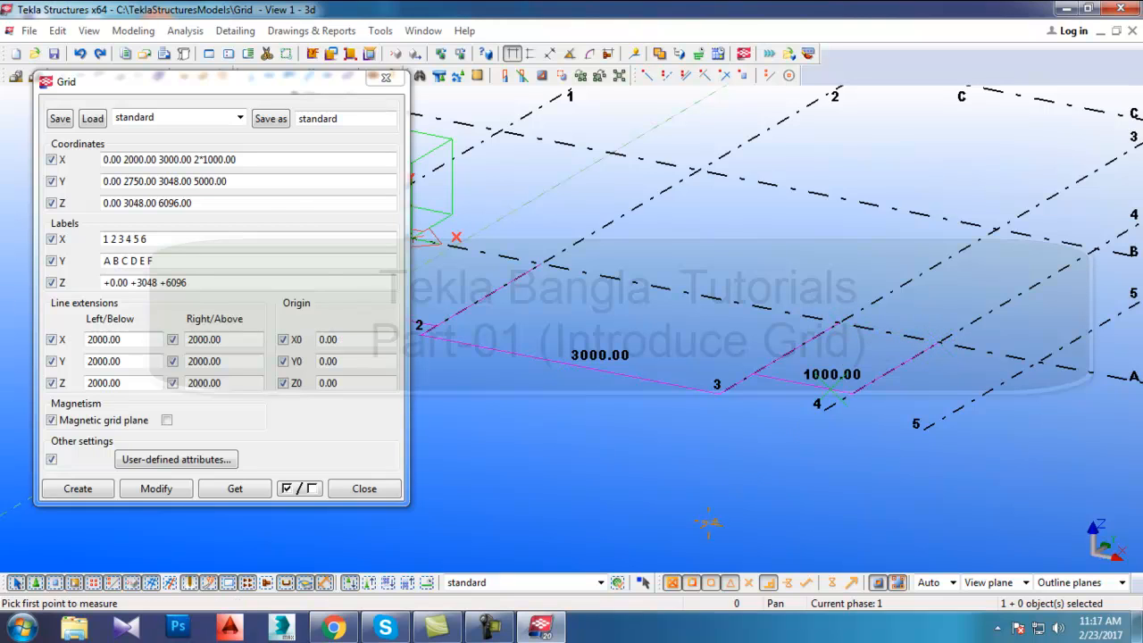
- Measure the vertical distance between grid lines A and B along line 1, placing the dimension outside the grid
scroll(728, 387, down, 2)
scroll(728, 386, up, 2)
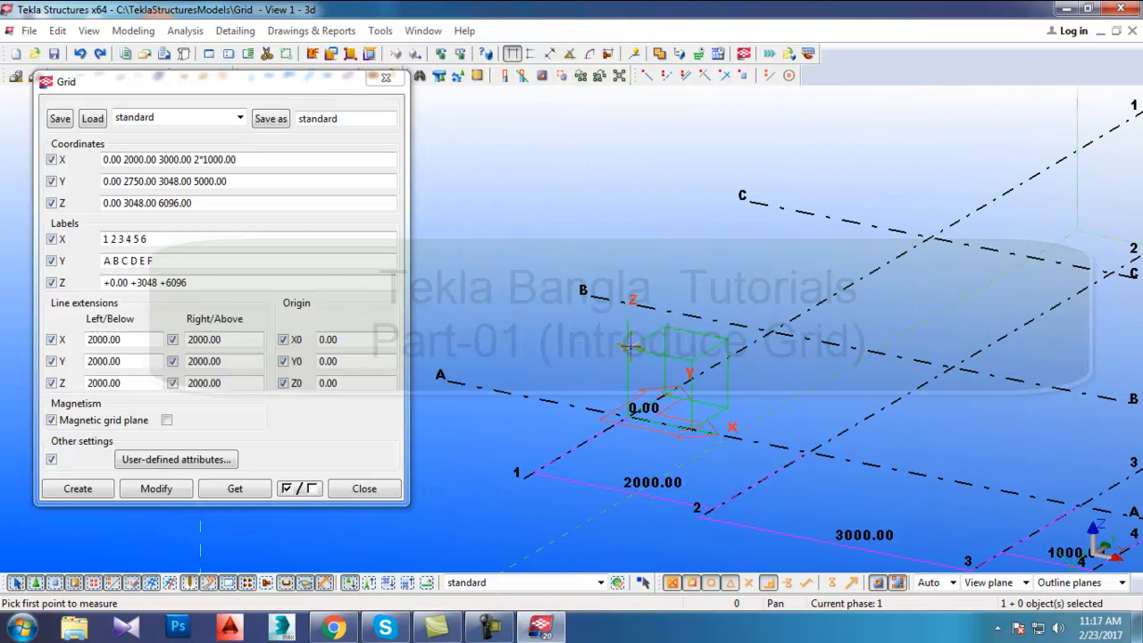
click(625, 413)
click(532, 54)
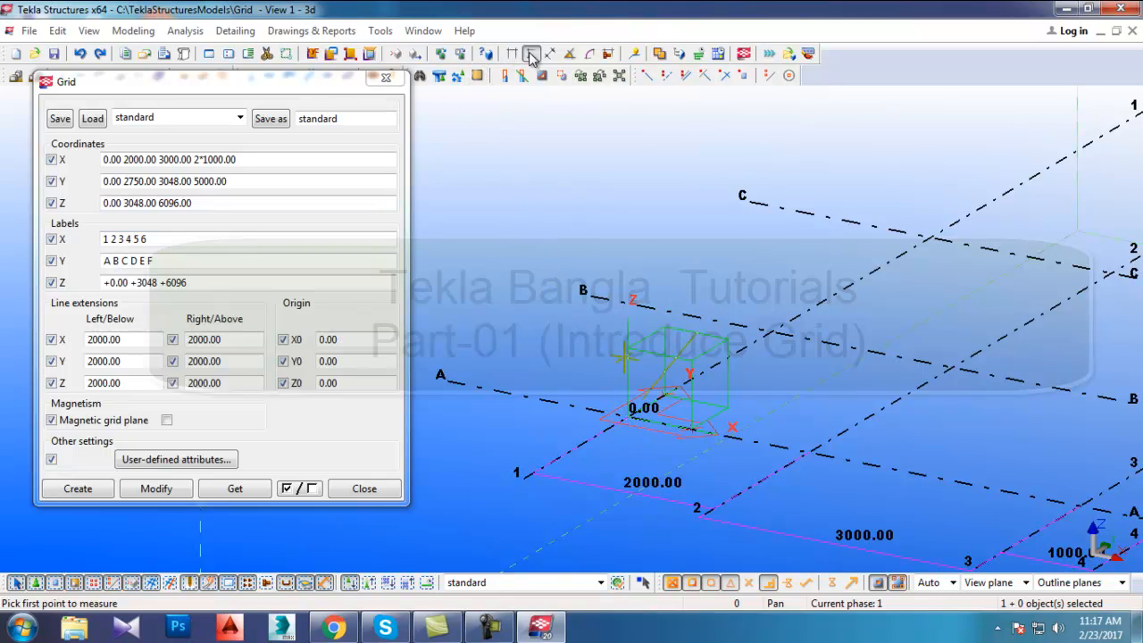
click(644, 410)
click(766, 332)
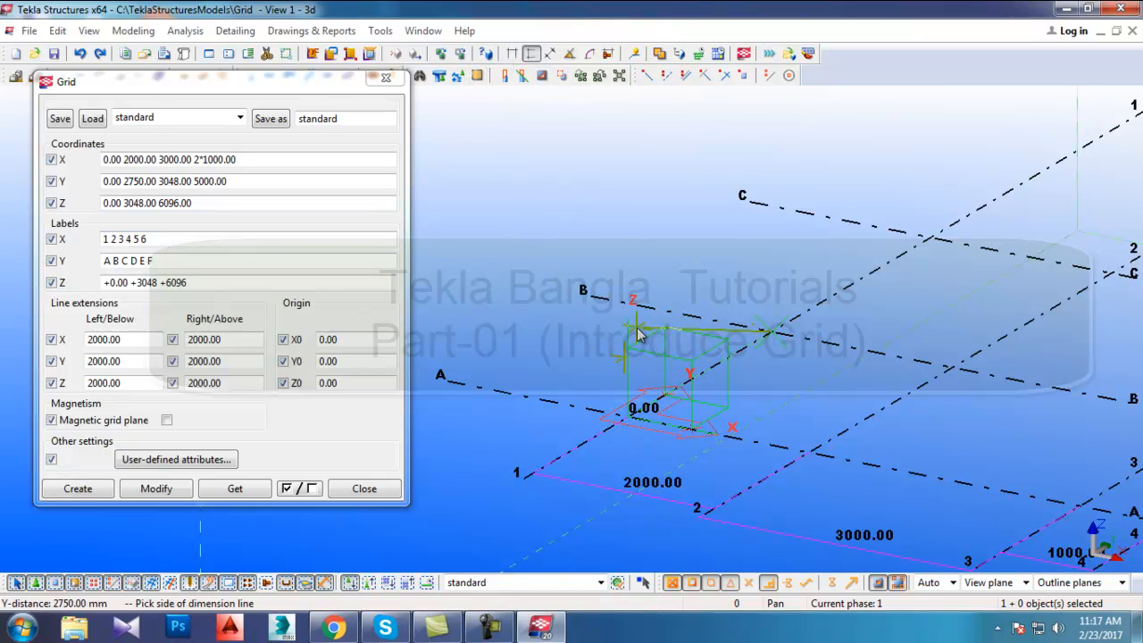
click(456, 433)
- Measure the vertical distance between grid lines B and C along line 1
middle_drag(832, 367, 654, 474)
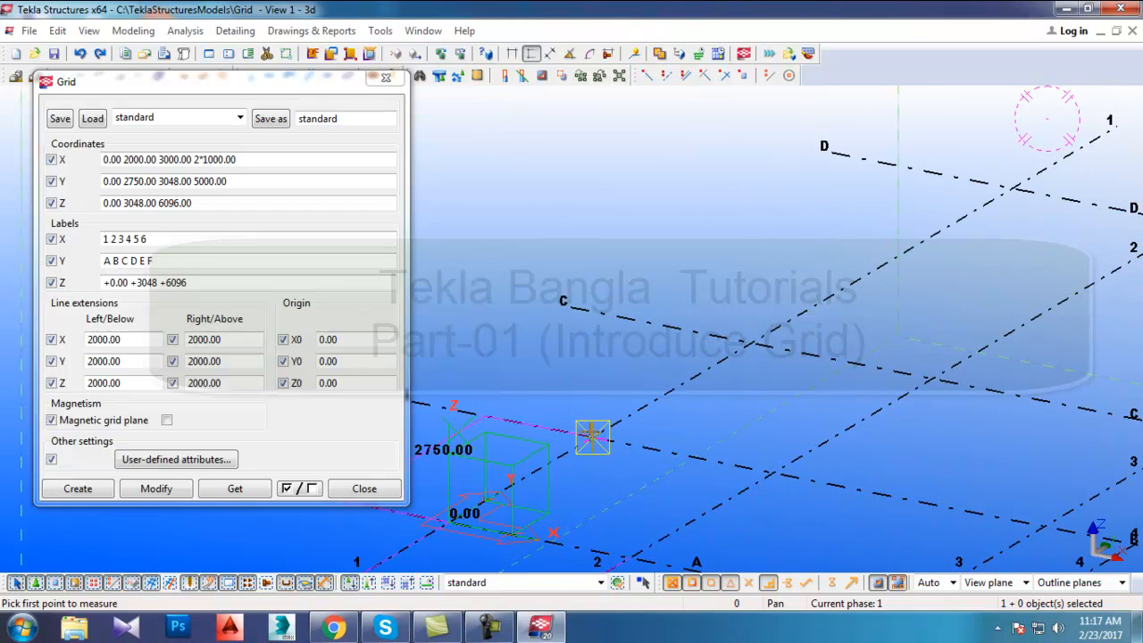
click(591, 435)
click(748, 338)
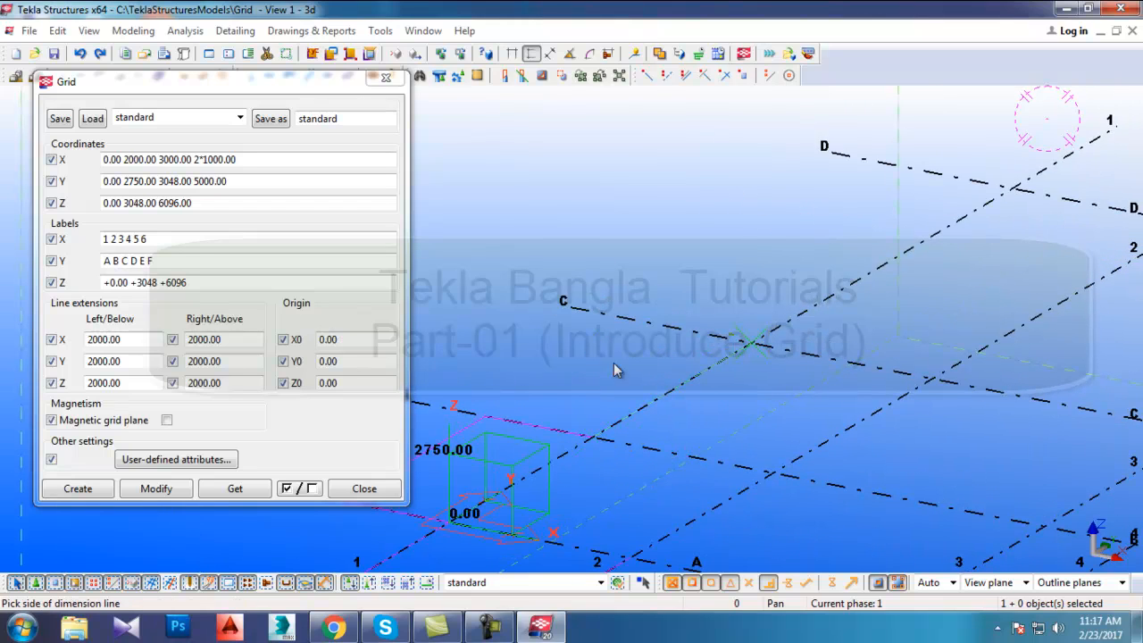
click(557, 454)
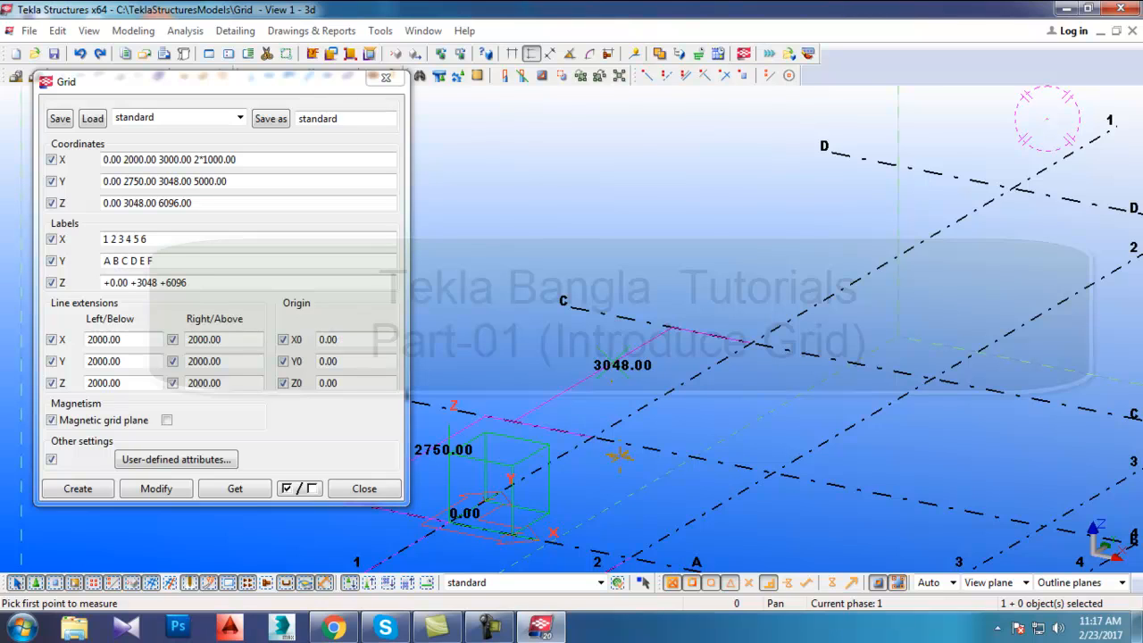
- Close the grid's properties, bring the whole grid into view and end the distance measurement
middle_drag(691, 375, 704, 263)
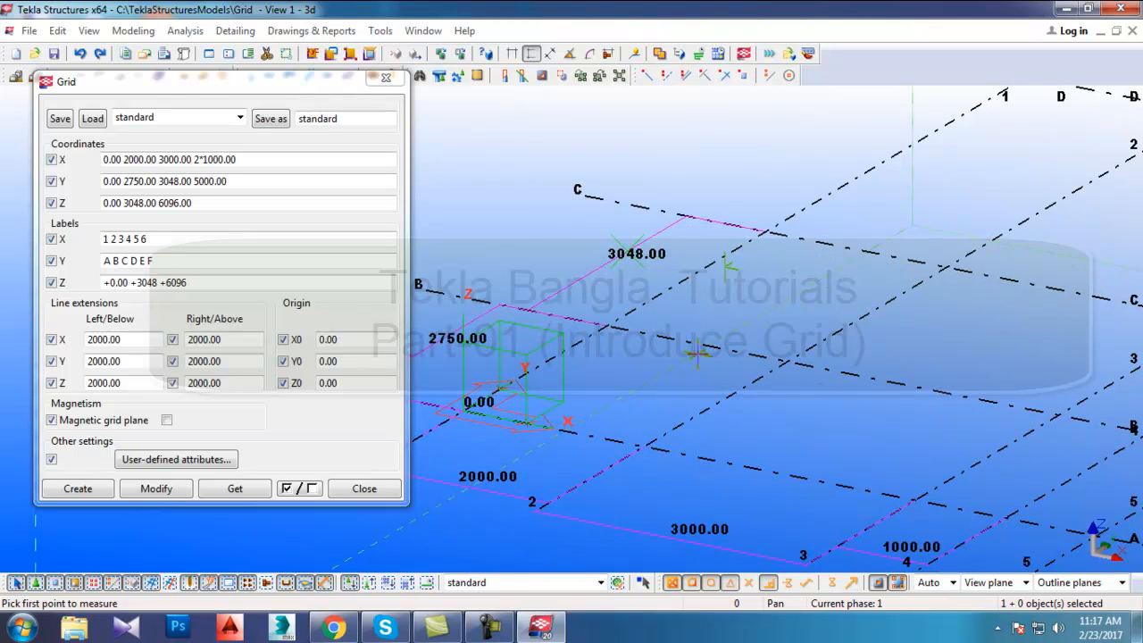
scroll(678, 321, down, 3)
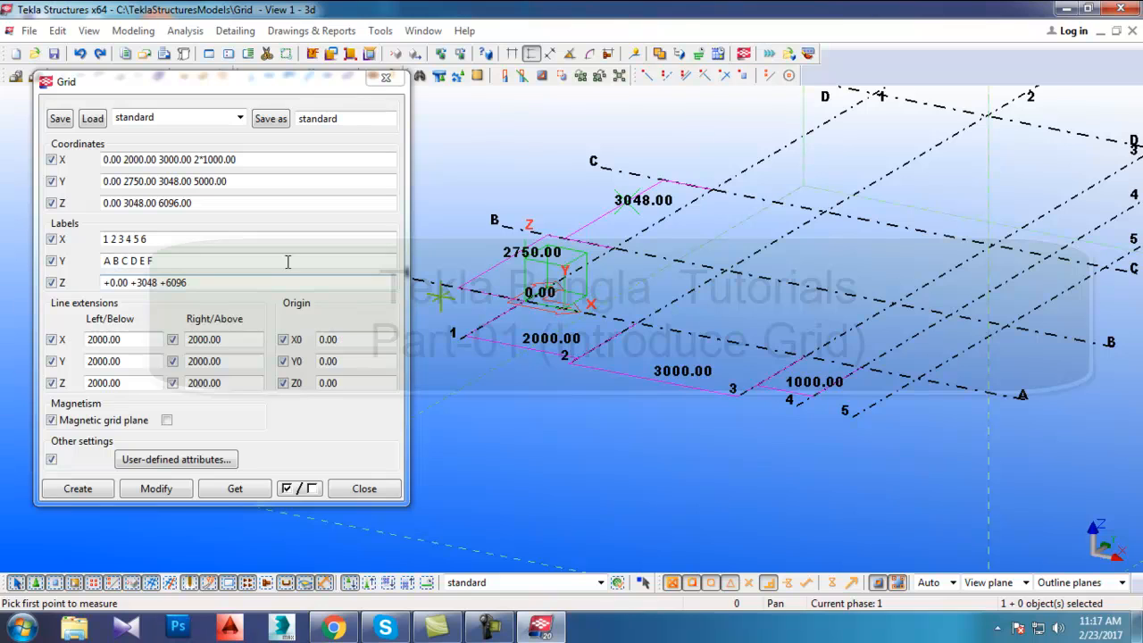
click(385, 78)
middle_drag(532, 237, 453, 308)
scroll(452, 308, down, 1)
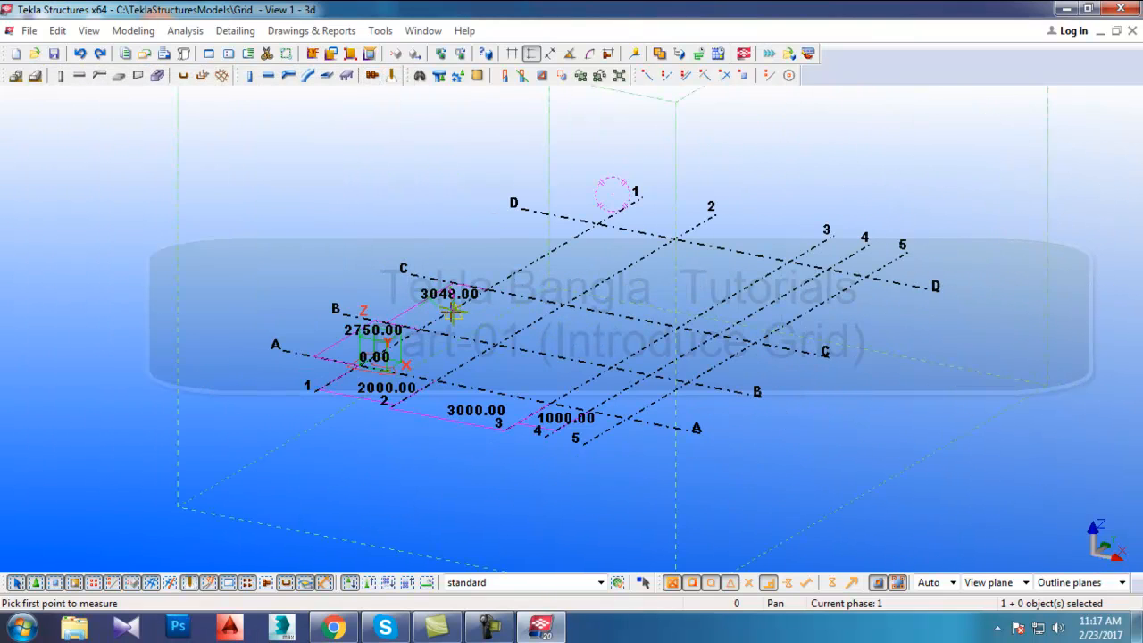
key(Escape)
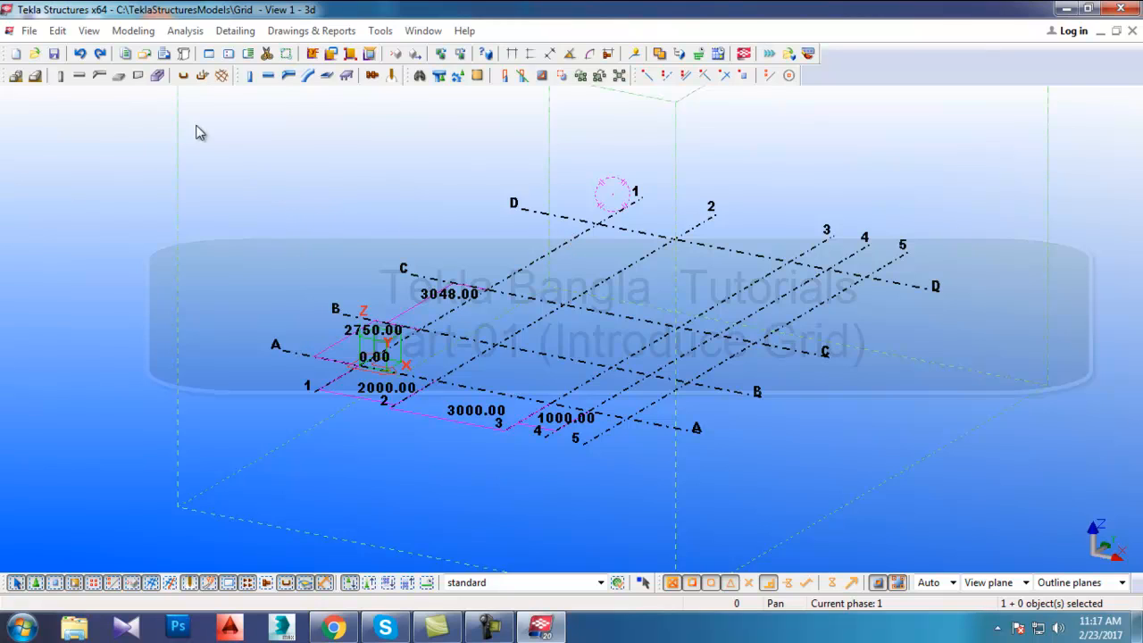
- Create views along all grid lines in the XY, ZY and XZ planes, using the PLAN and GRID prefixes with Grid-Plan and Grid-Elevation properties
click(80, 32)
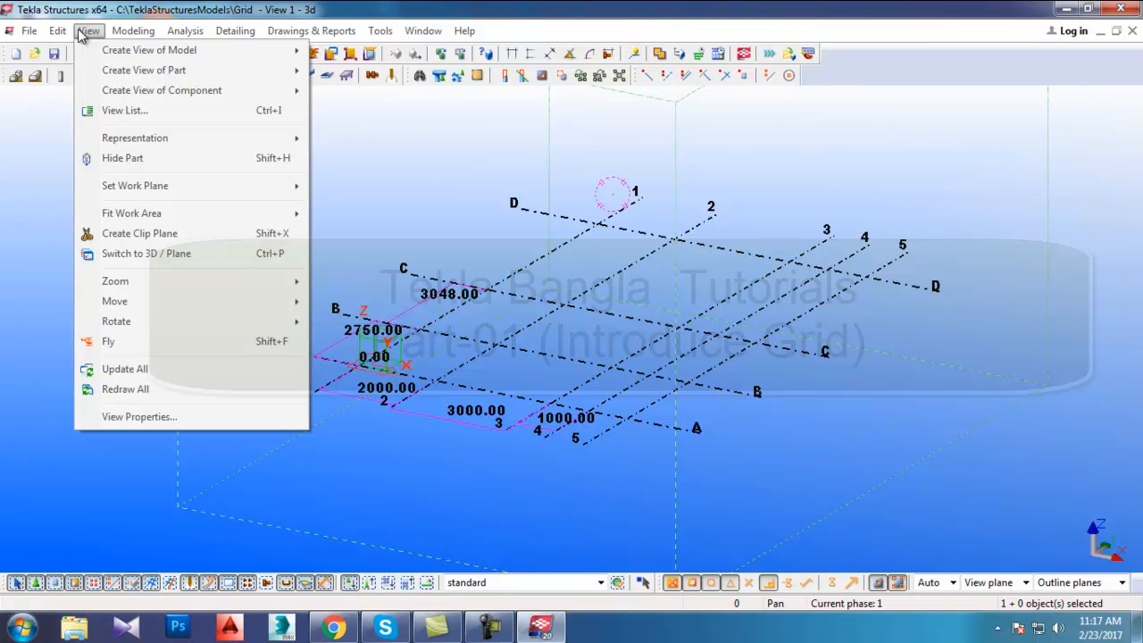
mouse_move(100, 54)
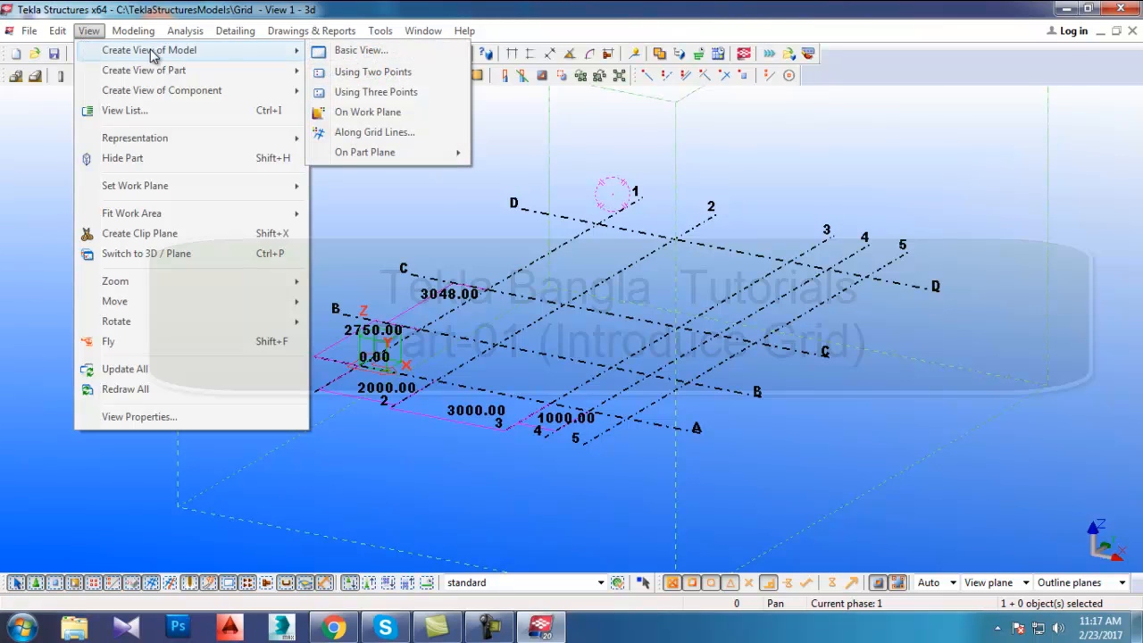
click(397, 134)
drag(384, 165, 377, 127)
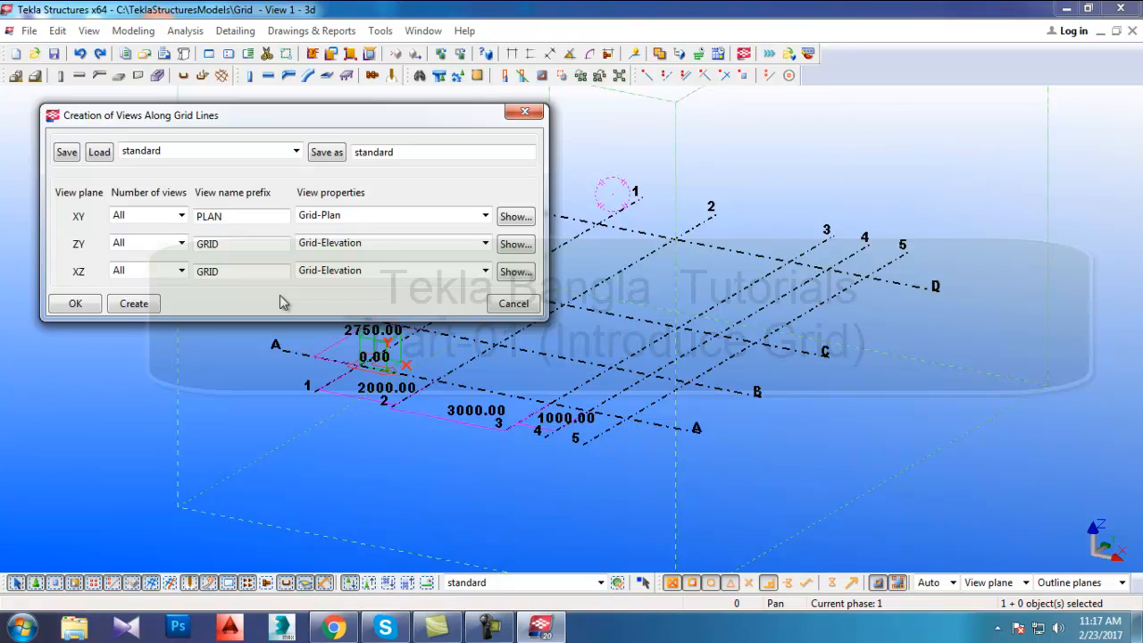
click(136, 304)
click(134, 304)
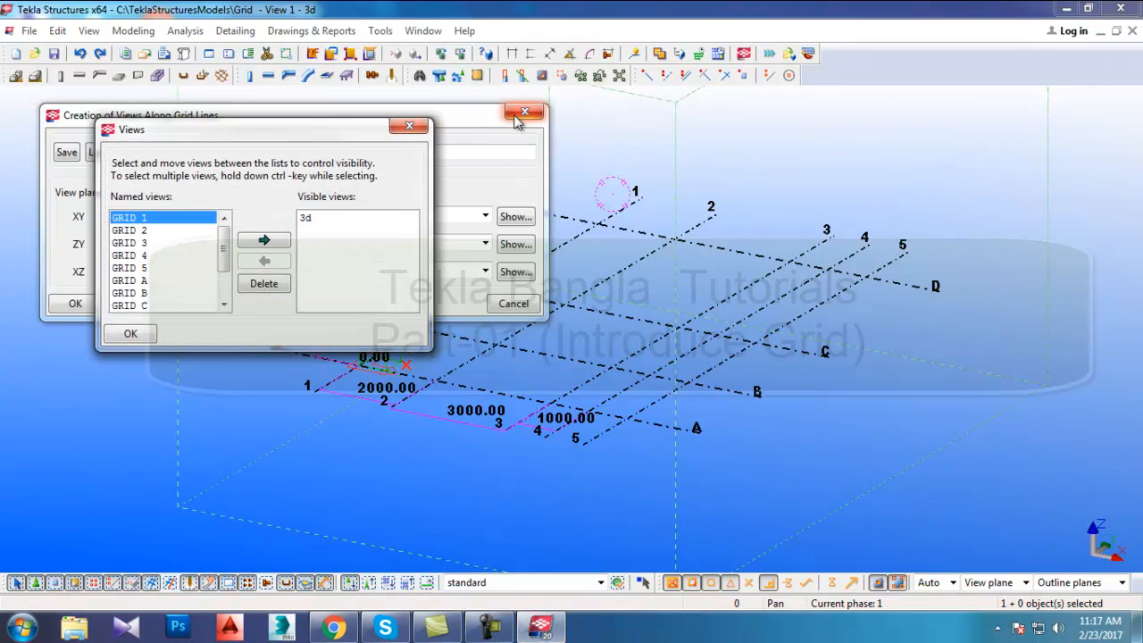
click(525, 114)
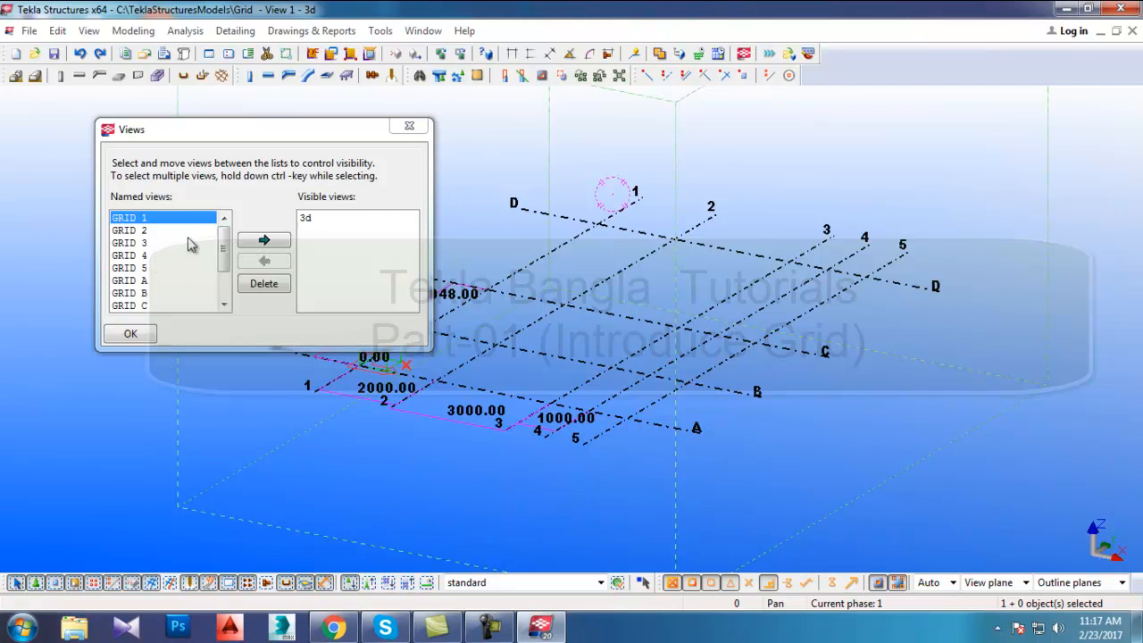
- Make the GRID A view visible and close the list of views
mouse_move(224, 247)
mouse_down()
mouse_move(229, 300)
mouse_move(229, 265)
mouse_up()
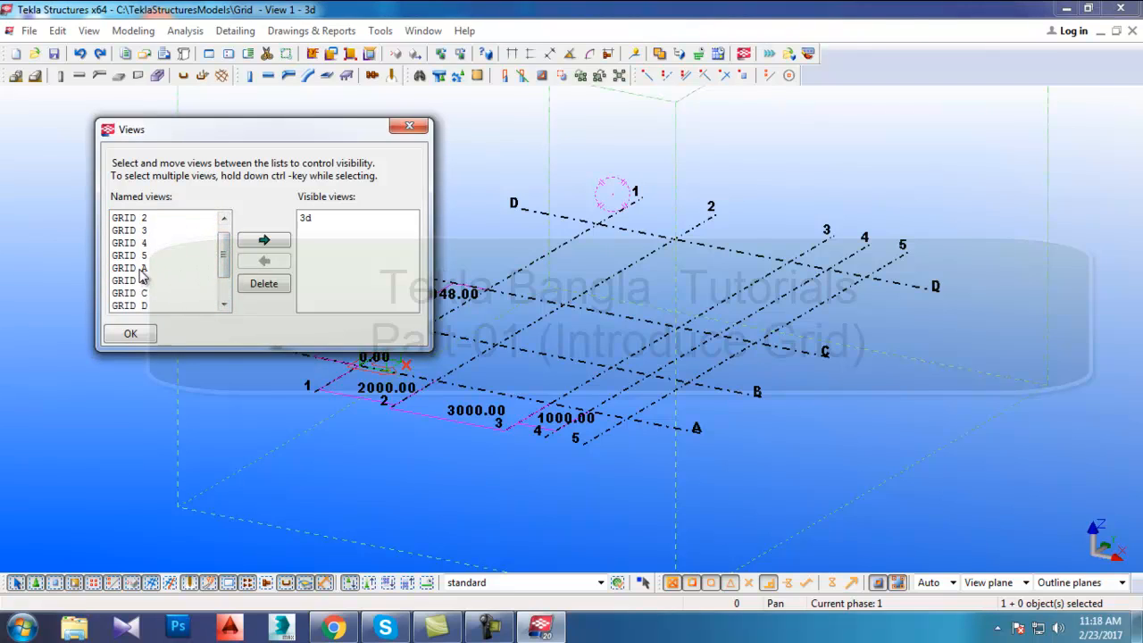
click(143, 269)
click(269, 241)
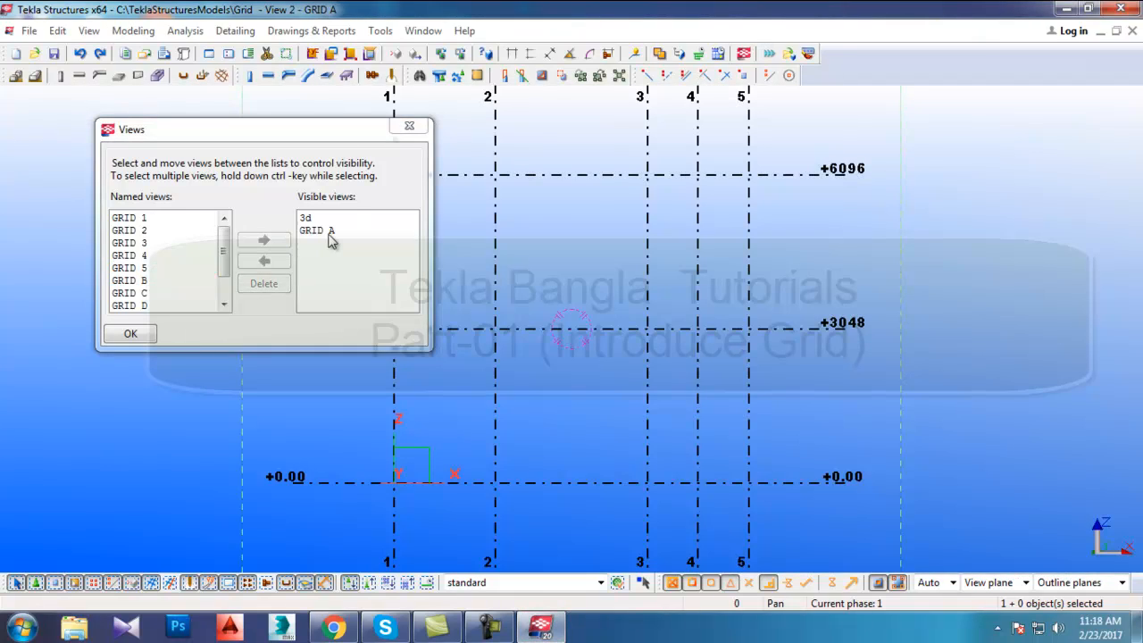
click(407, 126)
- Examine the GRID A elevation, checking its vertical grid lines and the level labels at both ends
middle_drag(720, 358, 720, 335)
scroll(720, 330, down, 5)
scroll(489, 453, up, 4)
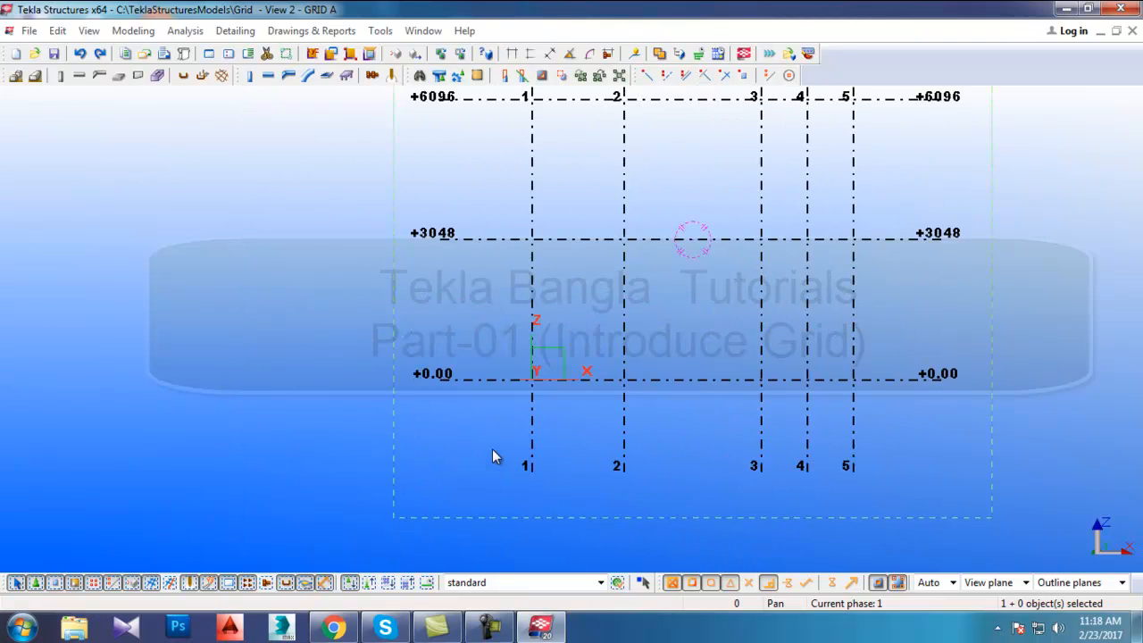
middle_drag(512, 354, 461, 450)
scroll(421, 404, down, 3)
scroll(457, 391, up, 3)
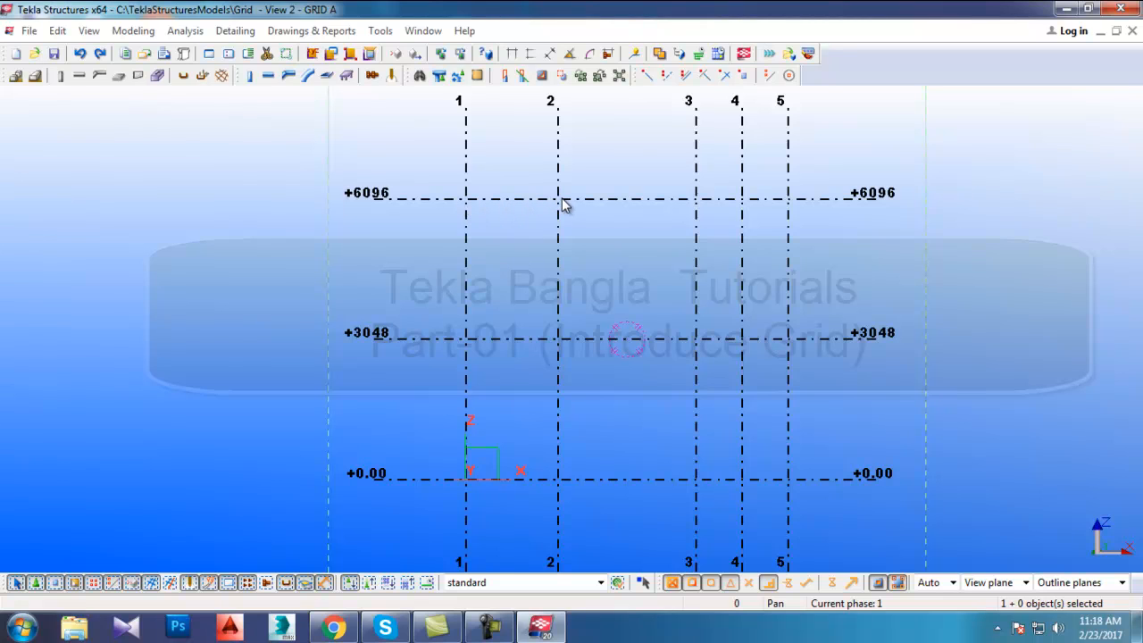
middle_drag(372, 410, 372, 339)
scroll(416, 353, down, 2)
scroll(423, 352, up, 2)
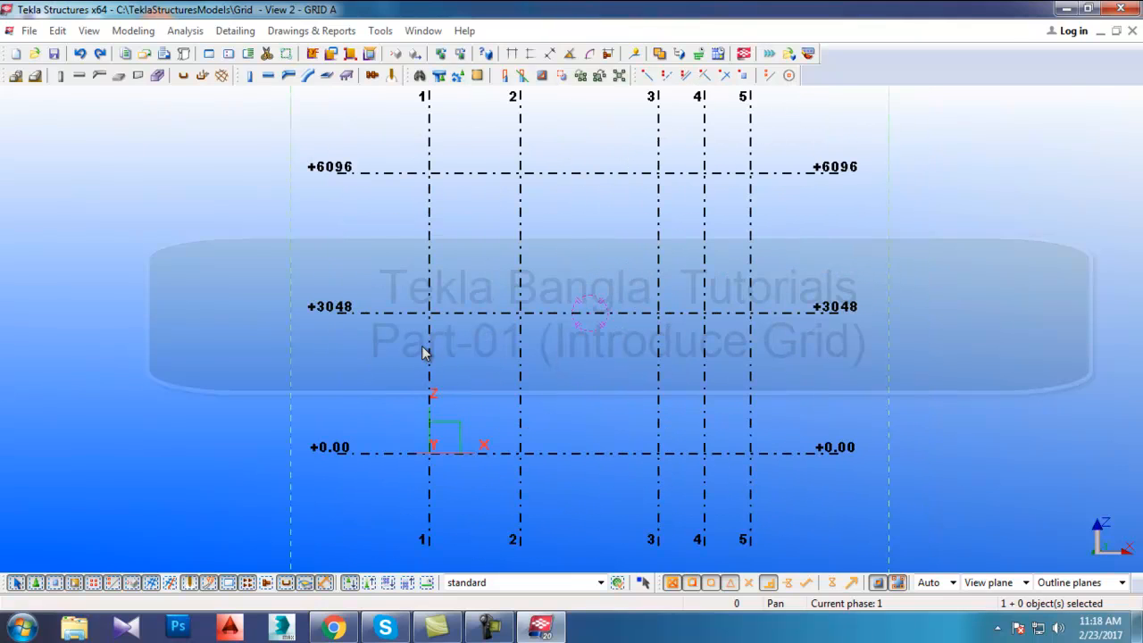
- Measure the vertical distances along grid line 1 from level +0.00 to +3048 and from +3048 to +6096
middle_drag(393, 393, 376, 434)
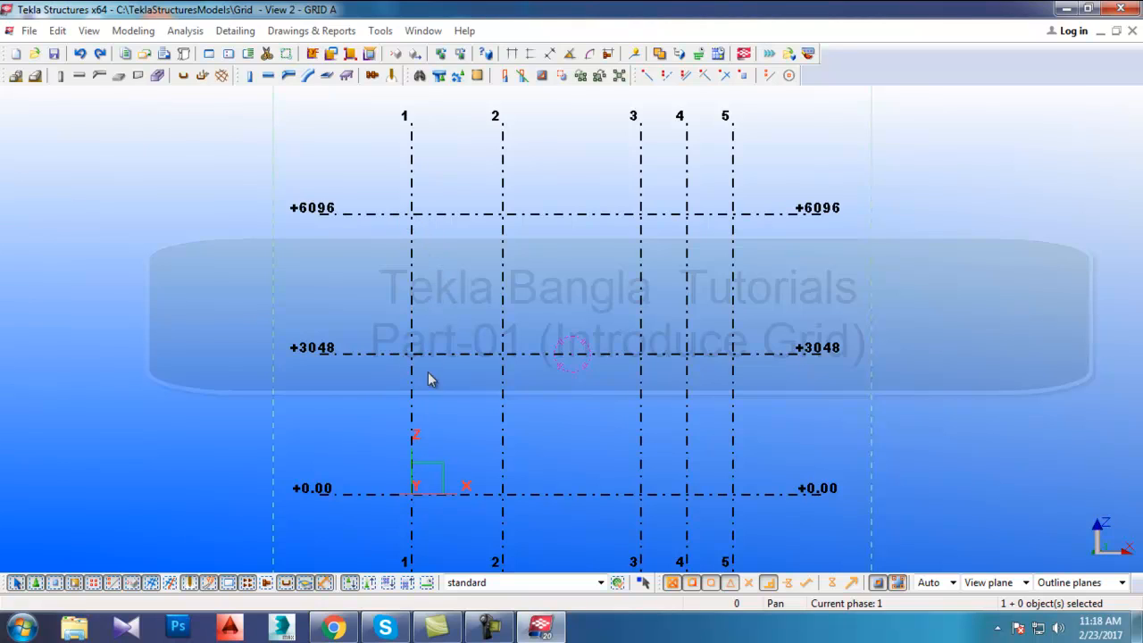
click(529, 54)
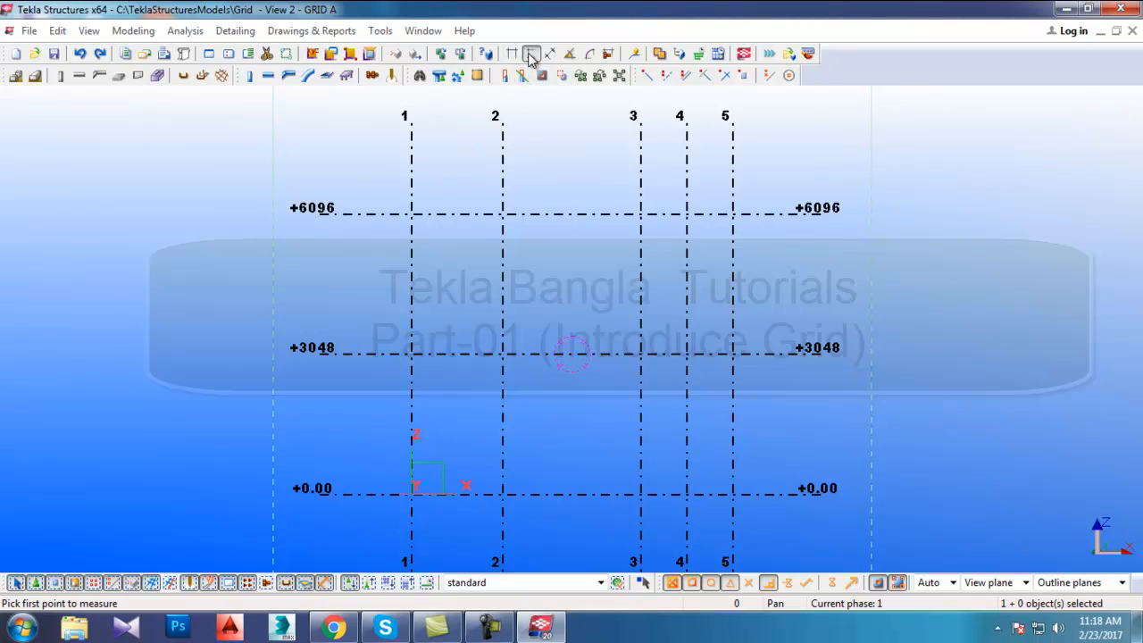
click(412, 493)
click(412, 354)
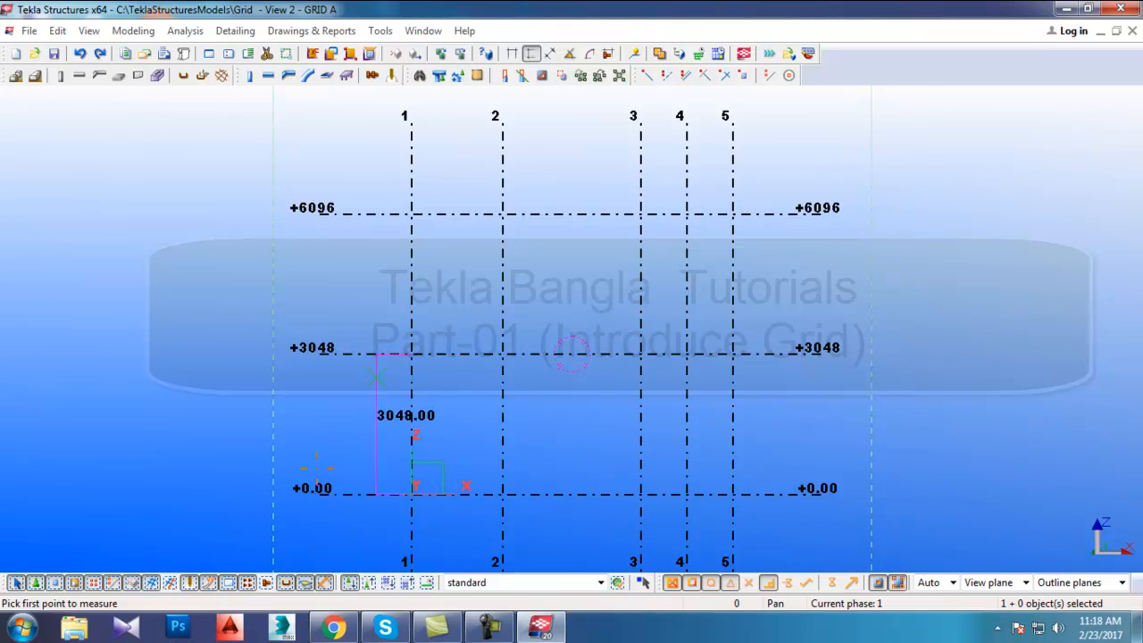
click(411, 354)
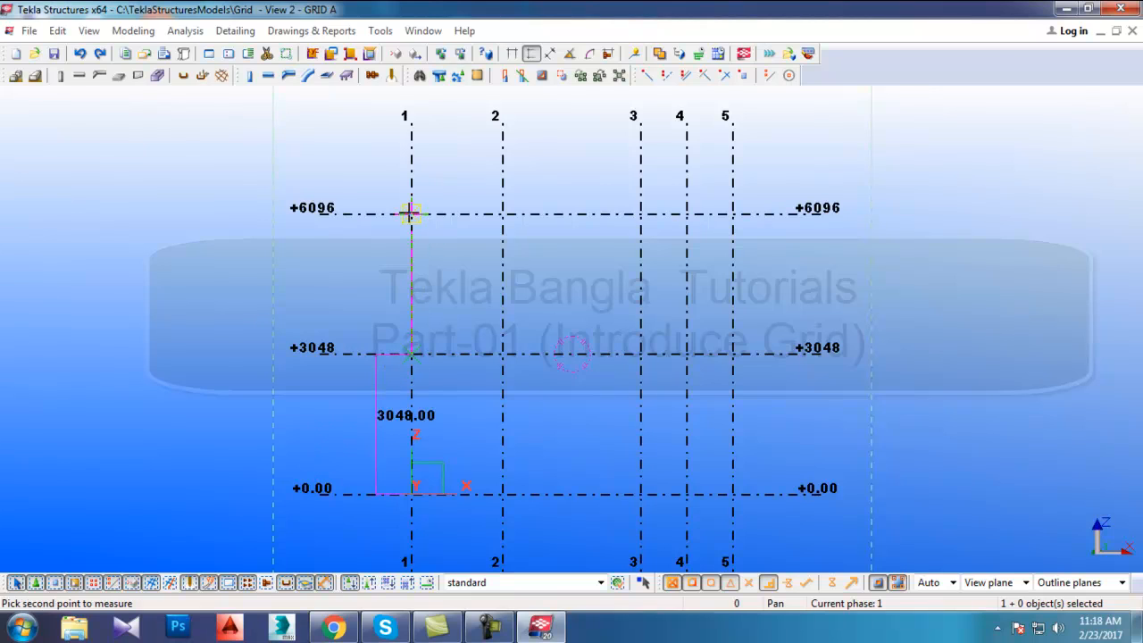
click(412, 213)
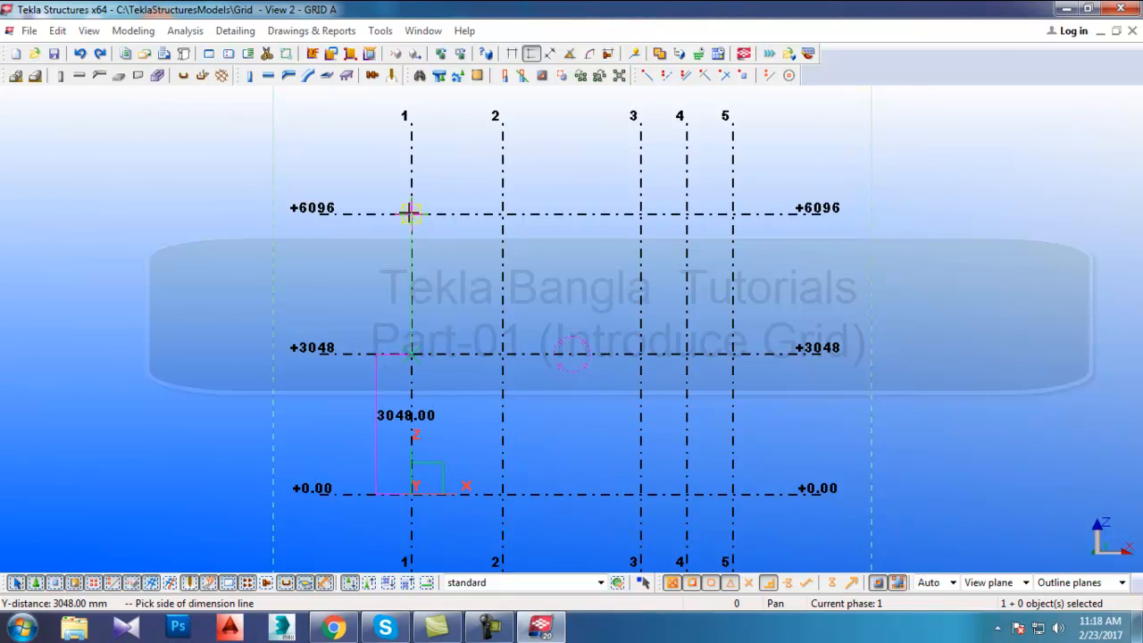
click(361, 257)
- Measure the overall height along grid line 1 from level +0.00 to +6096, and end the vertical distance measurement
click(411, 493)
click(411, 213)
click(231, 363)
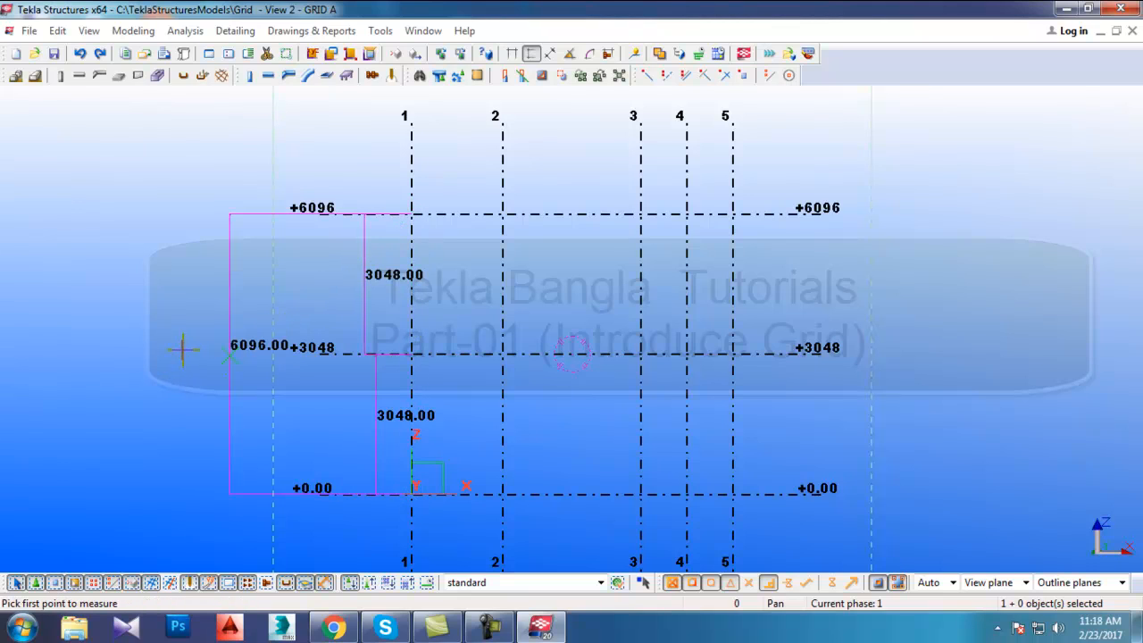
middle_drag(441, 305, 443, 286)
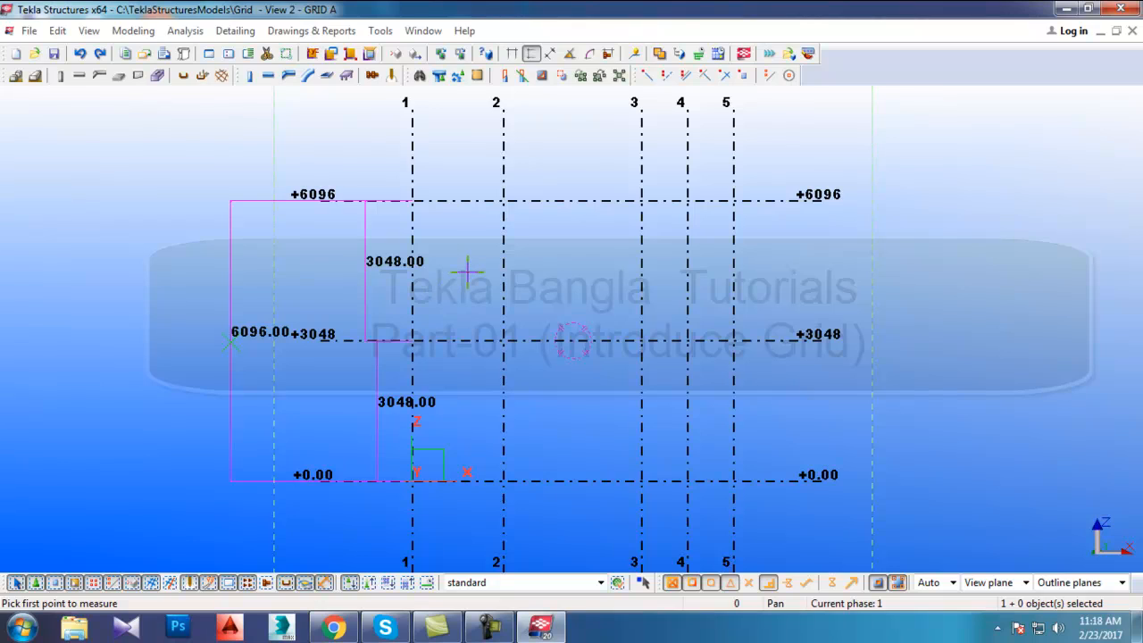
key(Escape)
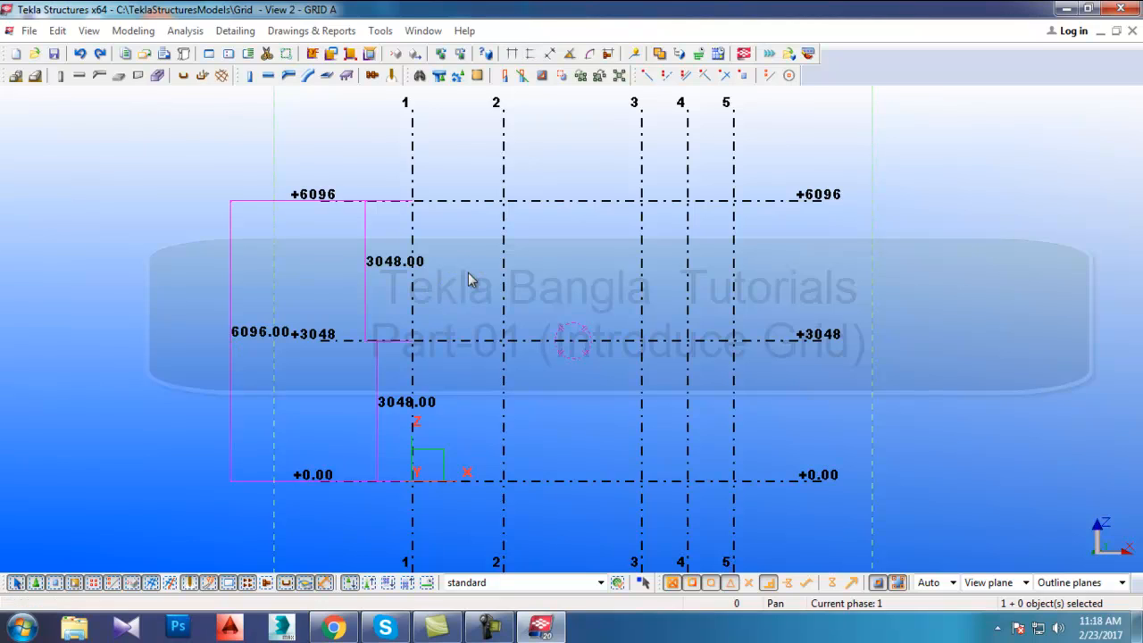
scroll(468, 273, down, 3)
scroll(474, 283, up, 3)
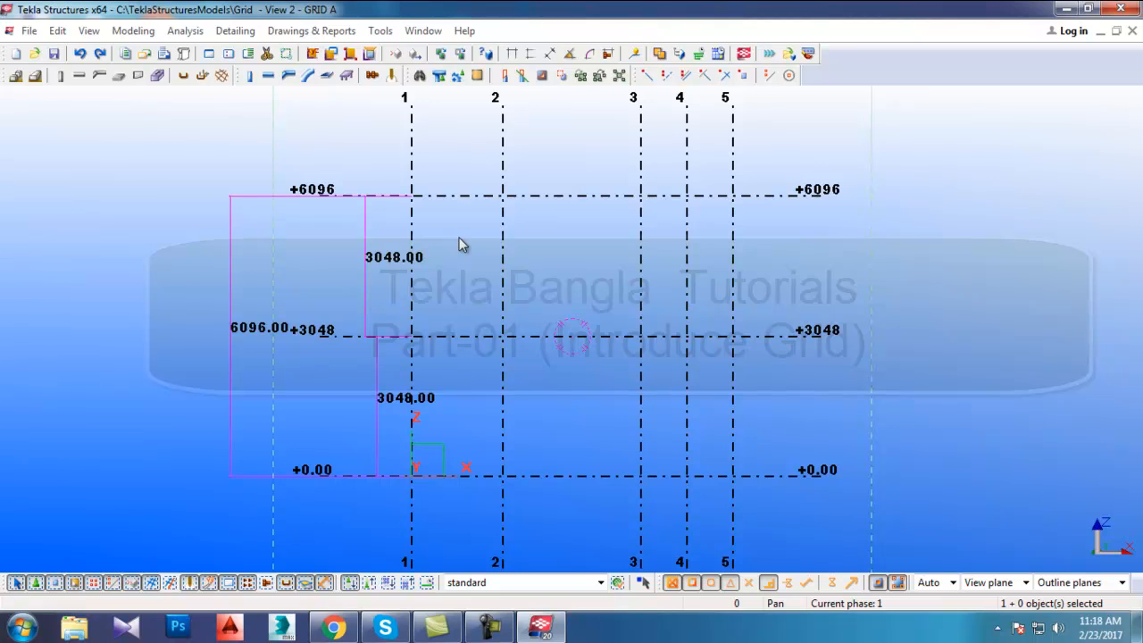
scroll(458, 240, down, 3)
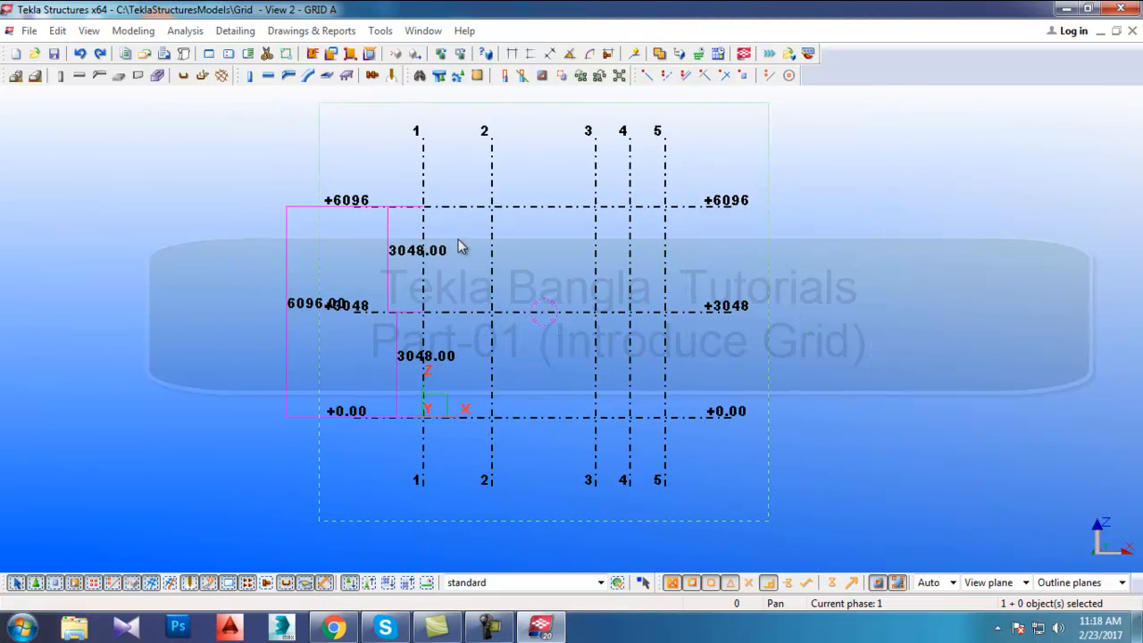
scroll(458, 240, up, 2)
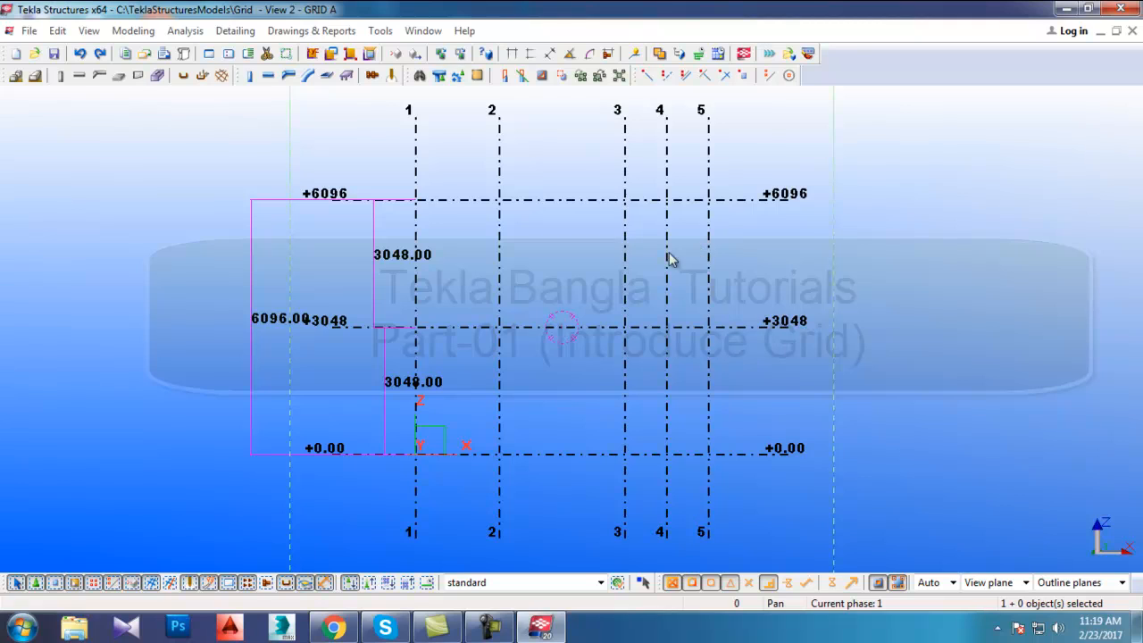
mouse_move(480, 281)
middle_down()
mouse_move(471, 271)
mouse_move(469, 282)
middle_up()
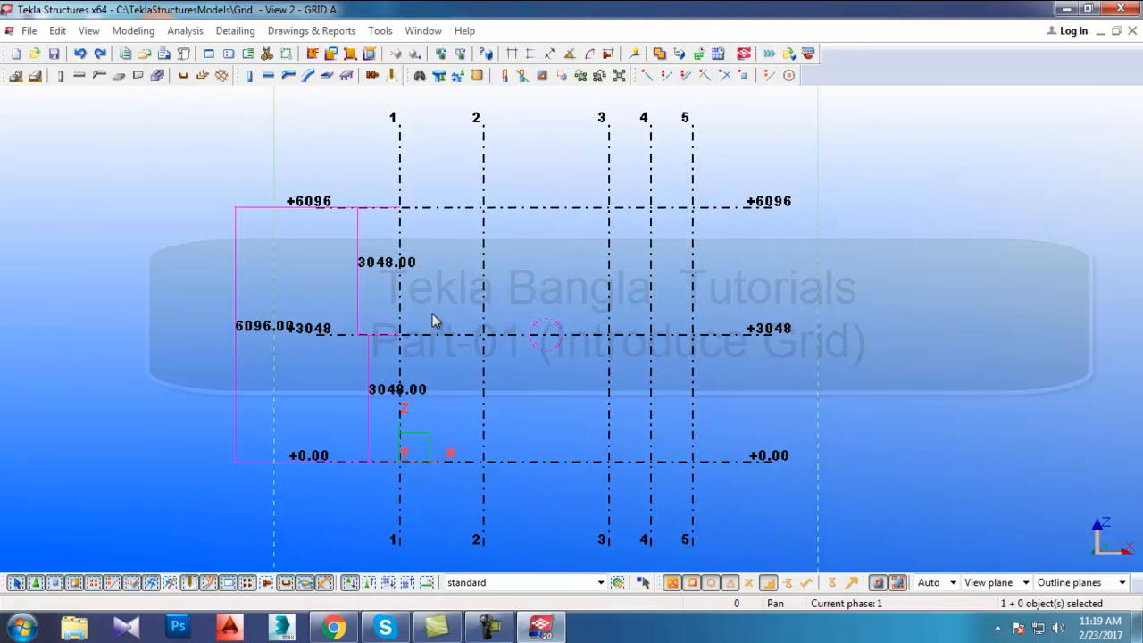
scroll(430, 279, up, 1)
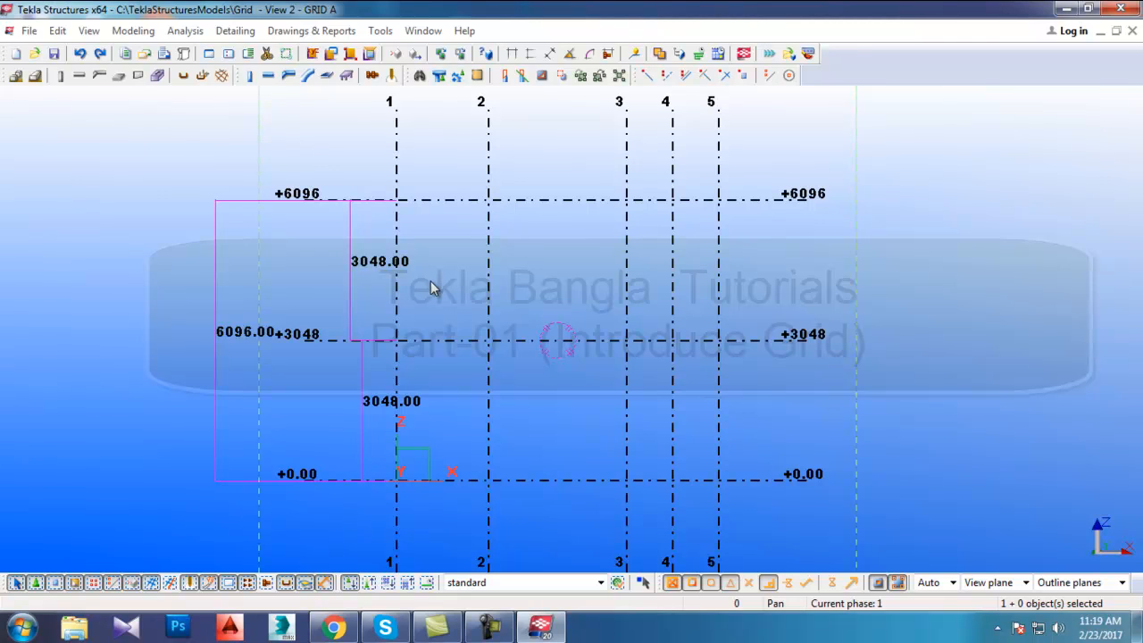
scroll(415, 222, up, 5)
scroll(429, 180, down, 5)
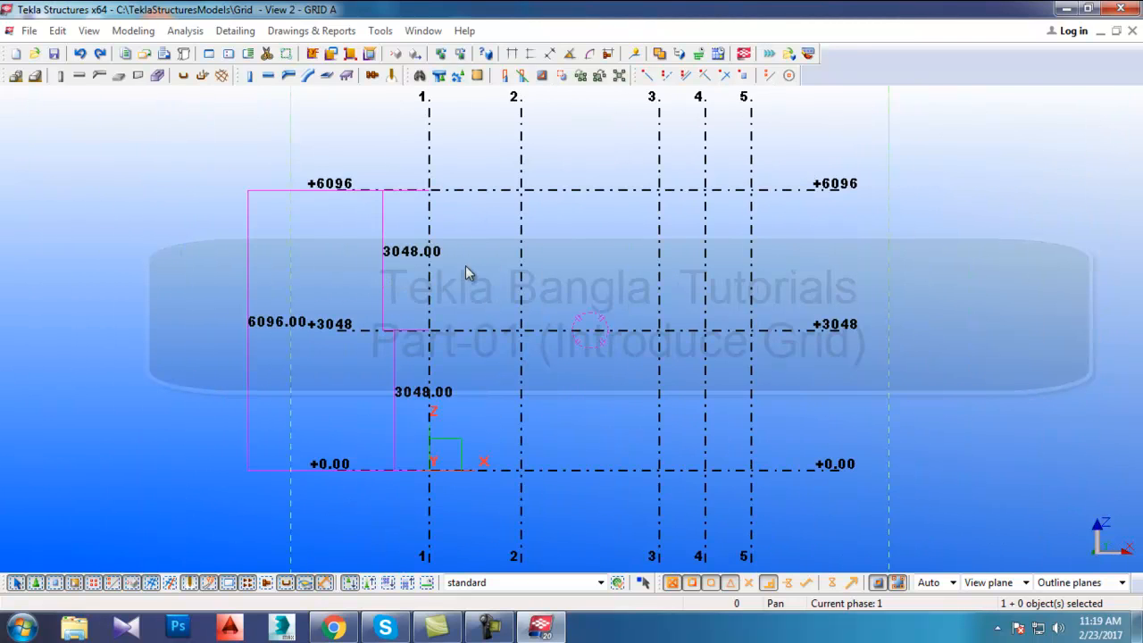
scroll(465, 306, down, 1)
scroll(470, 308, up, 1)
scroll(467, 300, down, 1)
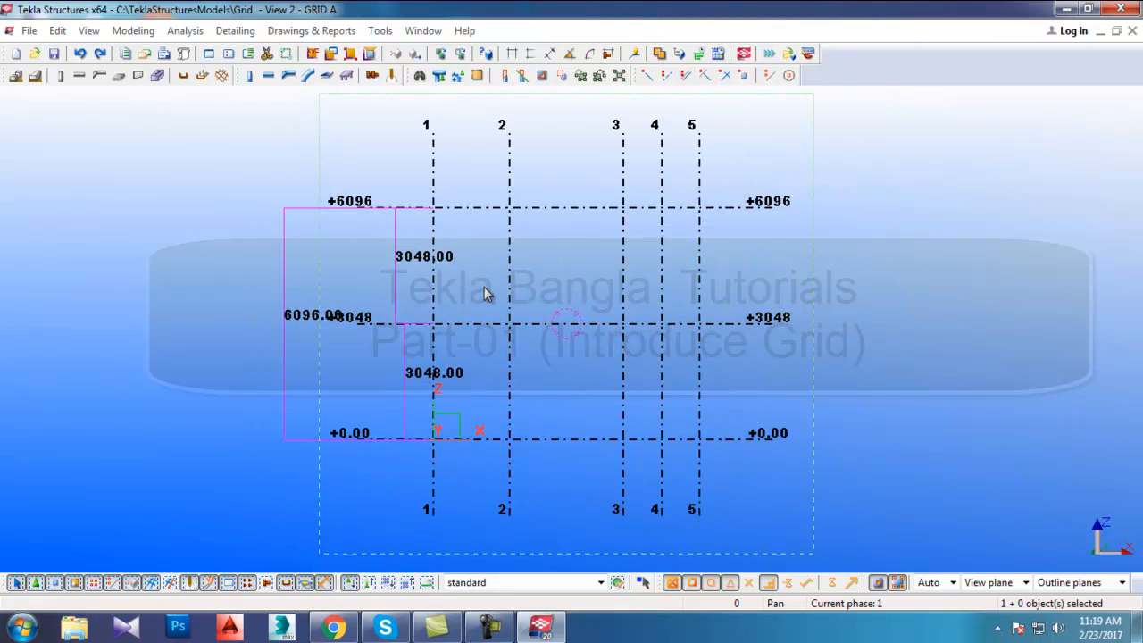